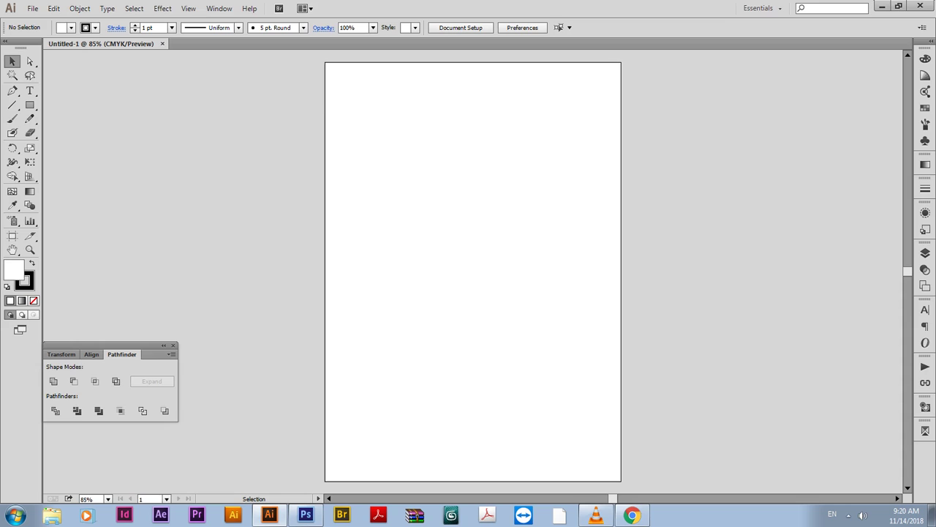
- Type a two-line 'How to make pattern' text note on the artboard, then delete it
click(596, 515)
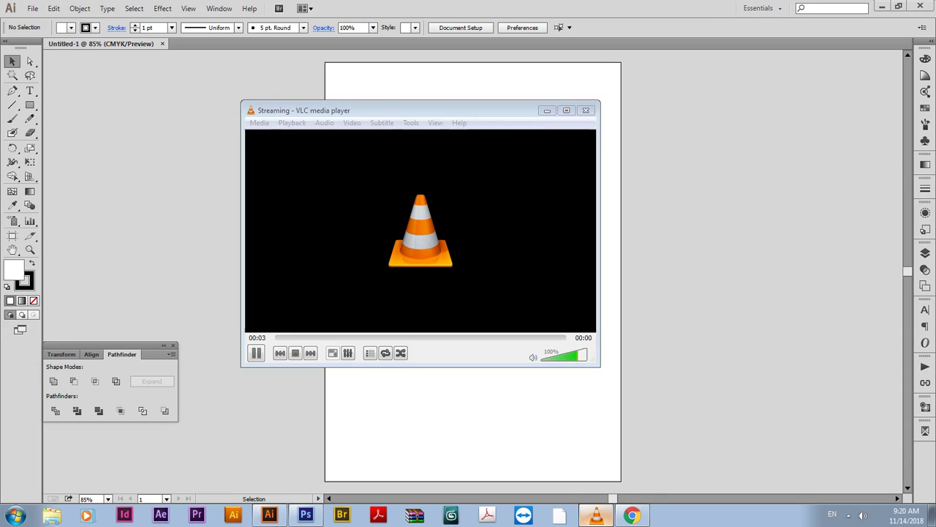
click(596, 515)
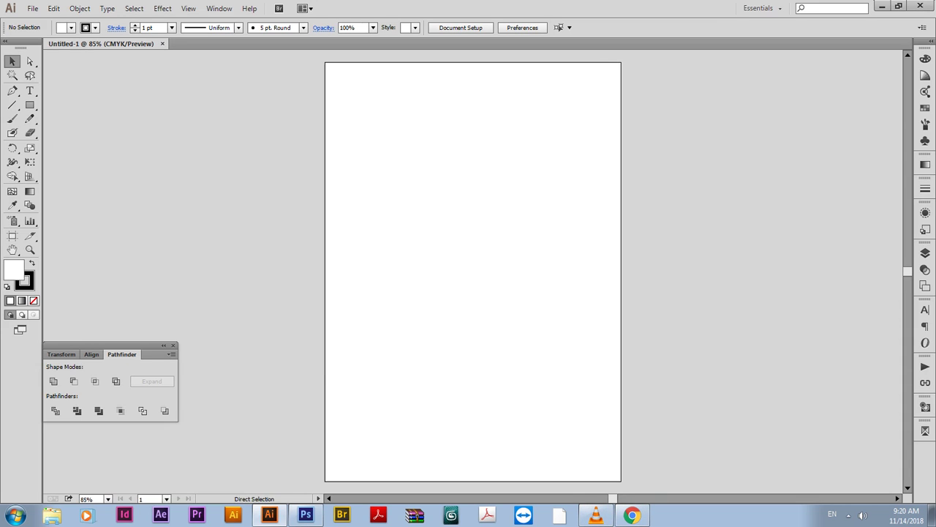
drag(305, 146, 667, 307)
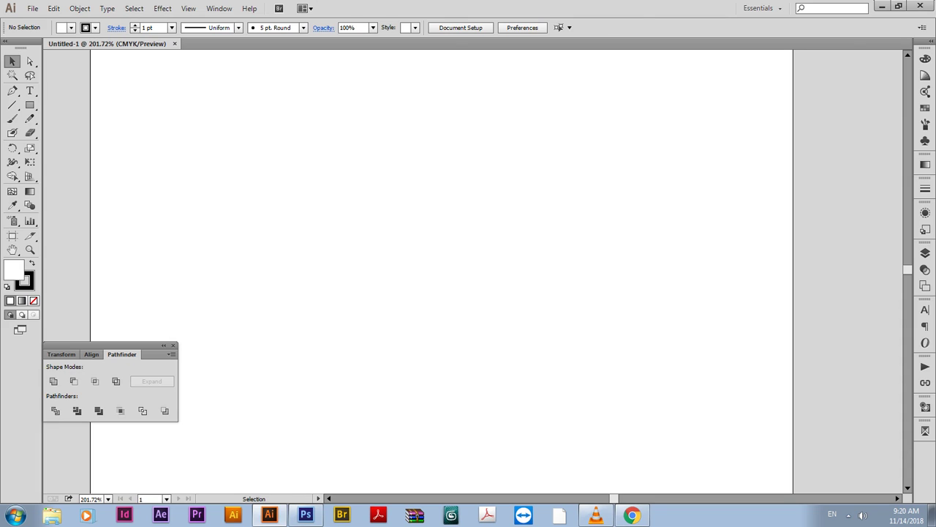
key(t)
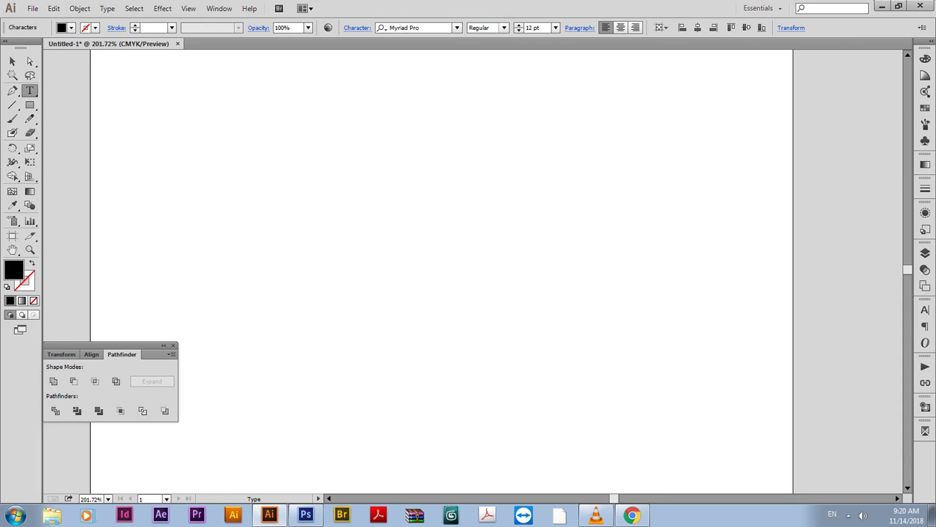
text(How t)
text(o m)
text(ake )
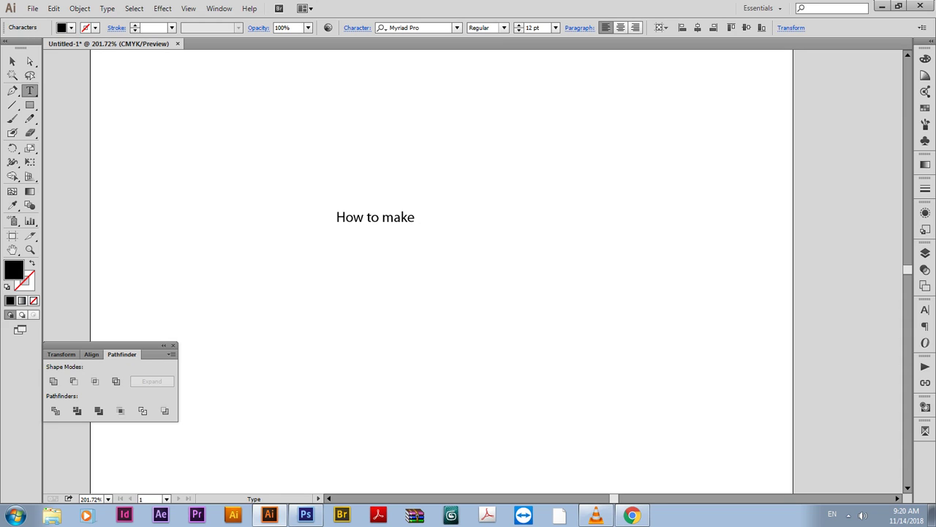
text(p)
key(BackSpace)
text(patt)
text(ern)
key(Return)
text(ust basic idea)
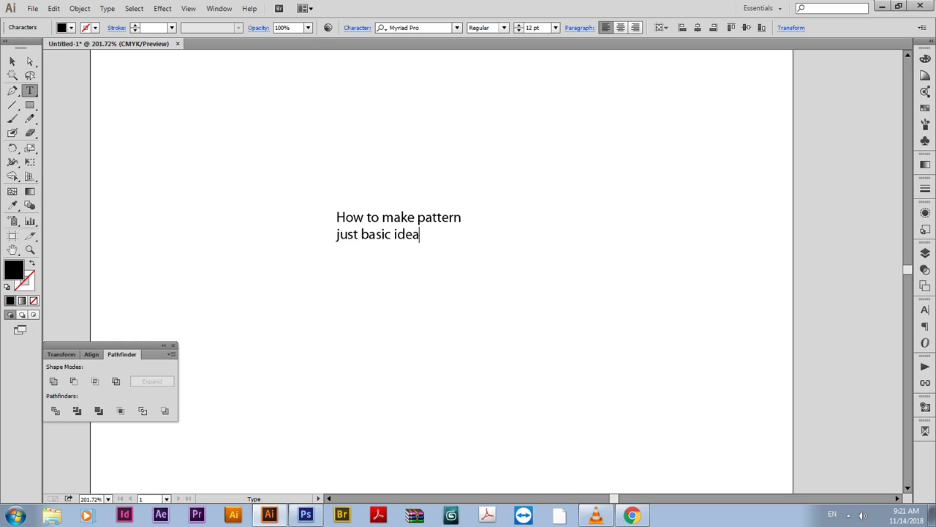
key(Escape)
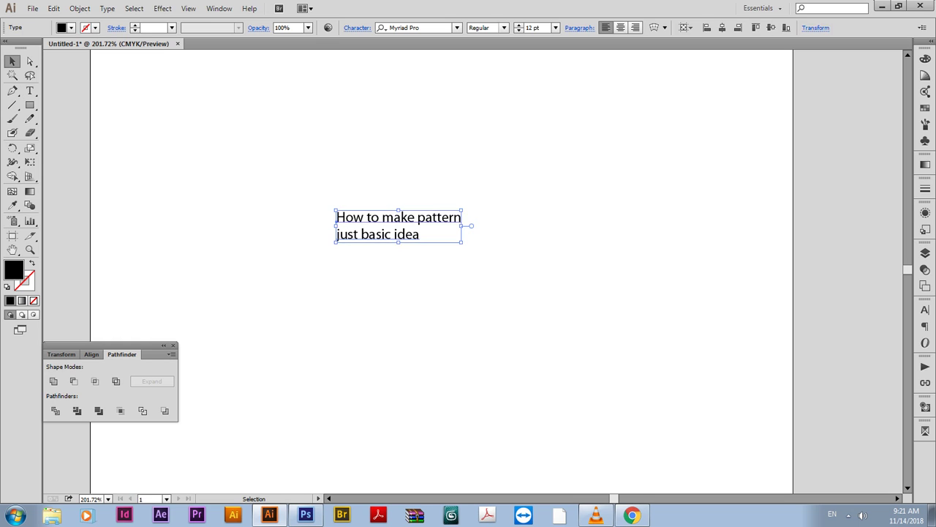
key(Delete)
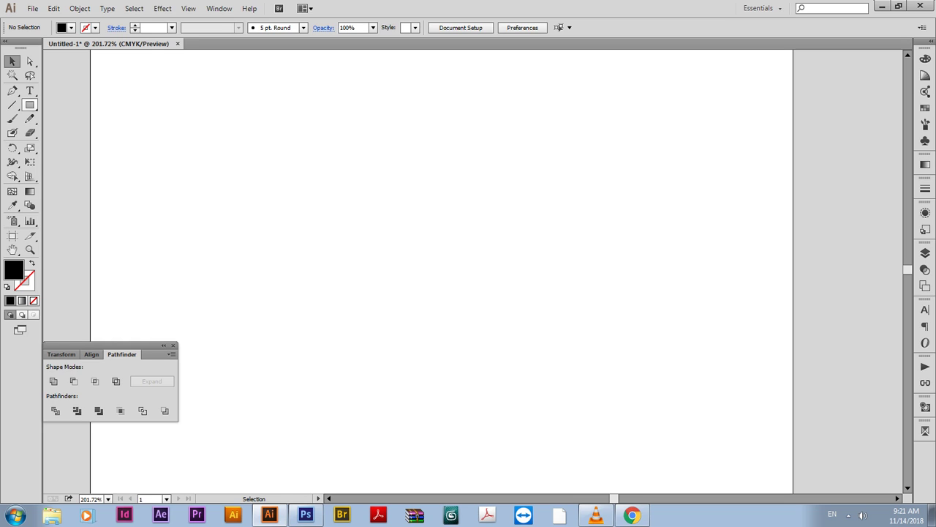
- Draw a black circle near the artboard centre and convert its bottom anchor to a sharp corner
click(30, 104)
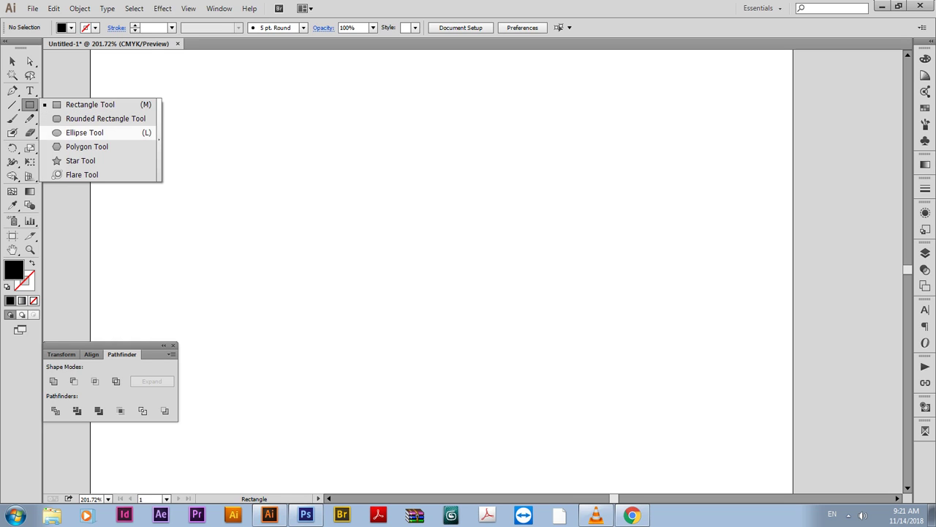
click(84, 133)
drag(405, 219, 453, 268)
key(a)
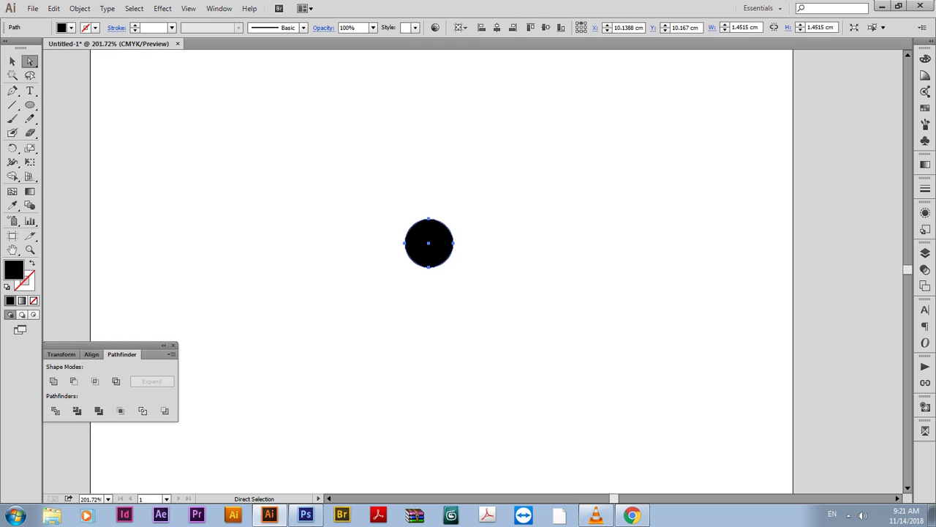
drag(461, 285, 418, 258)
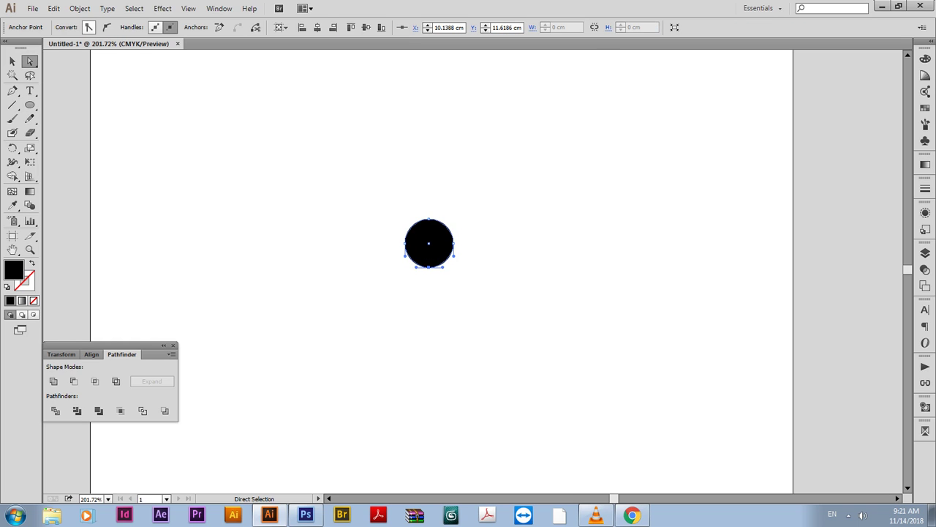
click(88, 27)
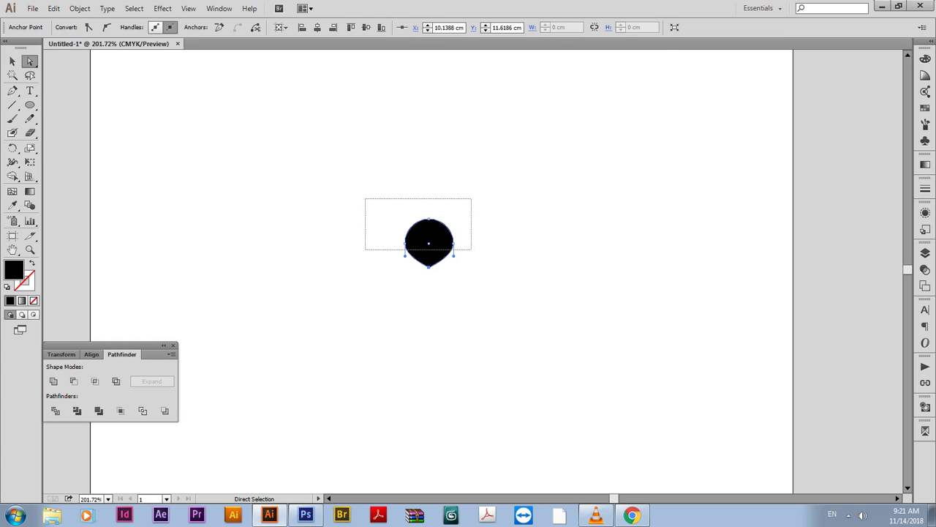
- Nudge the top and side anchors up twice to form the teardrop, then select it
drag(364, 197, 473, 250)
key(Up)
key(Up)
key(Up)
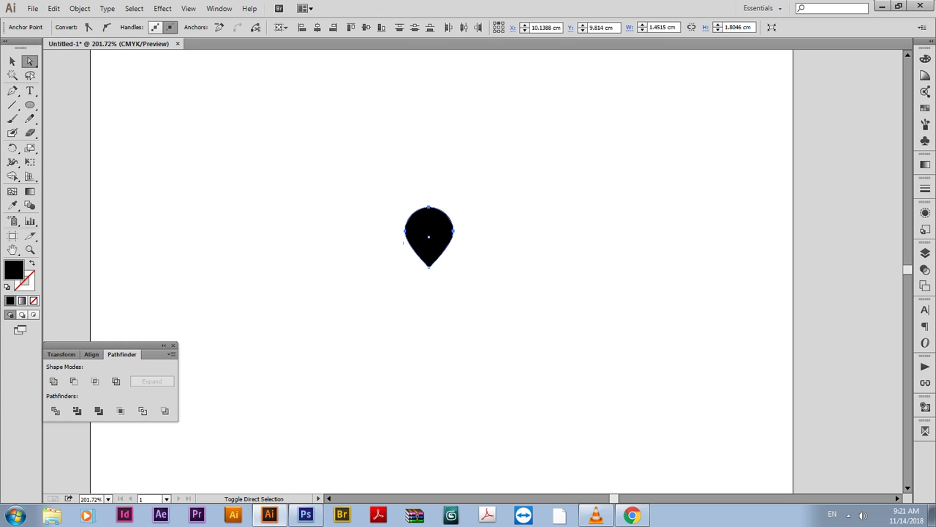
key(Up)
key(Up)
key(Up)
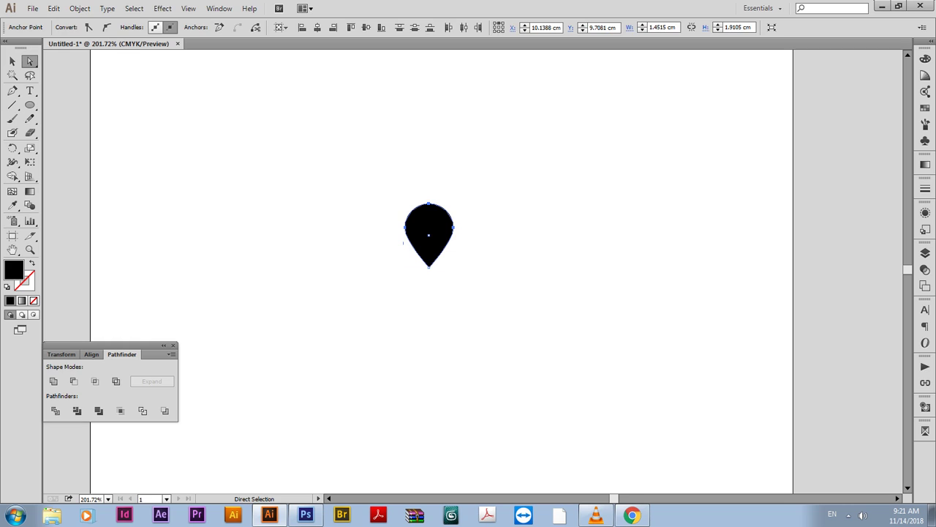
key(ctrl+shift+a)
key(v)
key(ctrl+a)
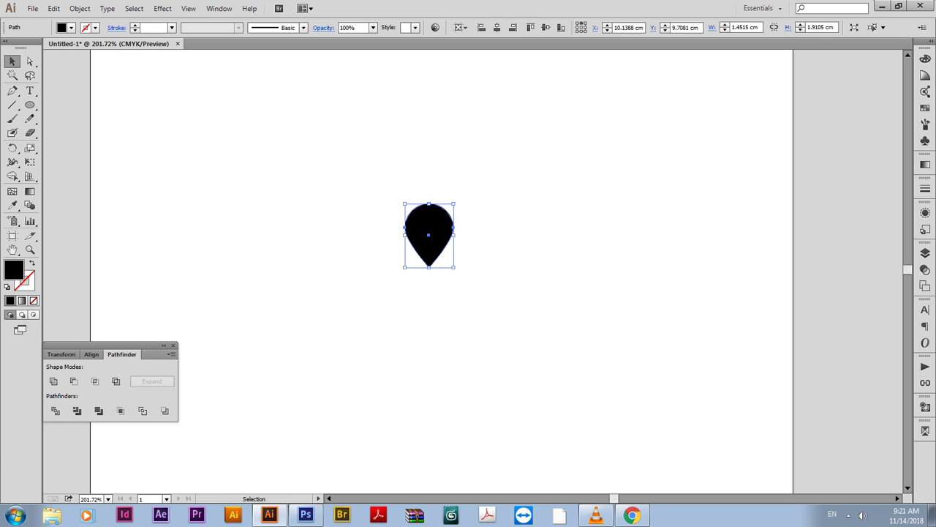
- Resize the teardrop proportionally to 1 cm tall from its bottom-centre reference point
click(61, 354)
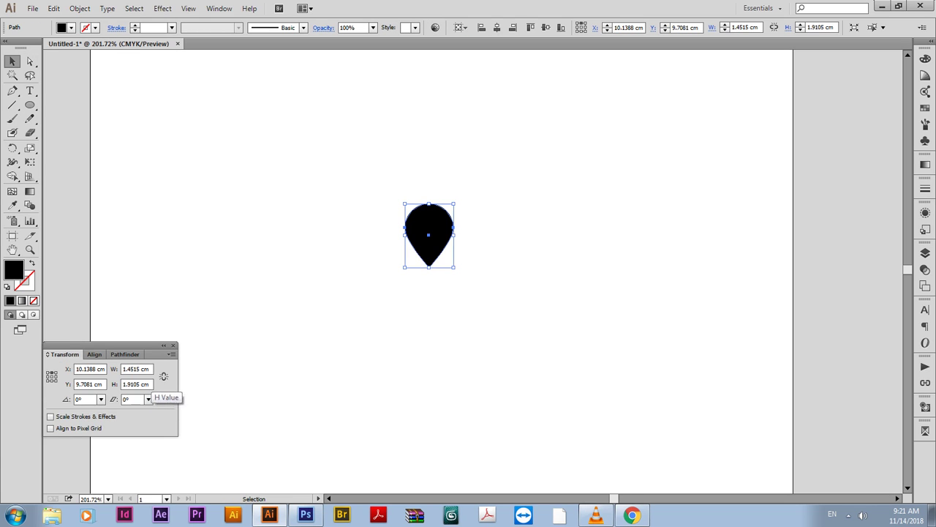
click(52, 381)
click(163, 376)
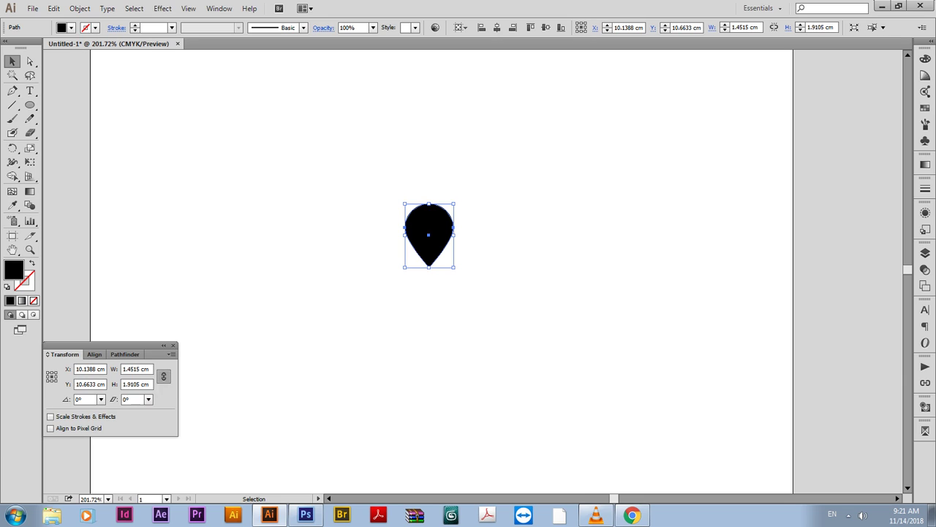
text(1)
key(Return)
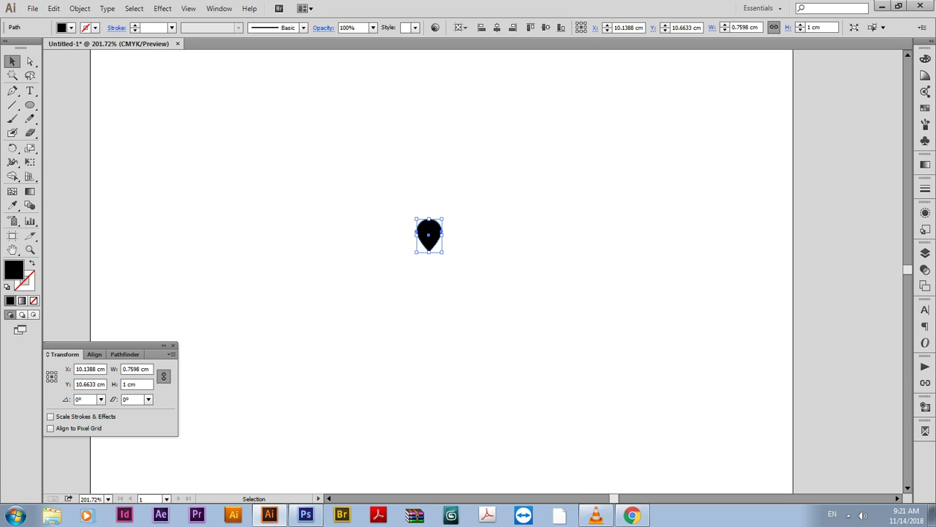
- Copy the teardrop 1 cm down, reflect the copy, and rotate-copy the pair 90° into four petals
key(Return)
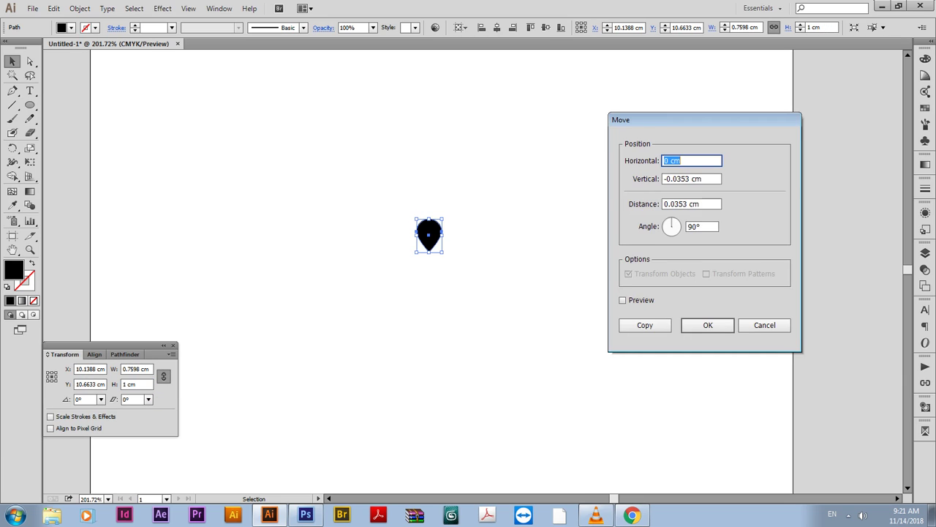
key(Tab)
text(1)
key(alt+c)
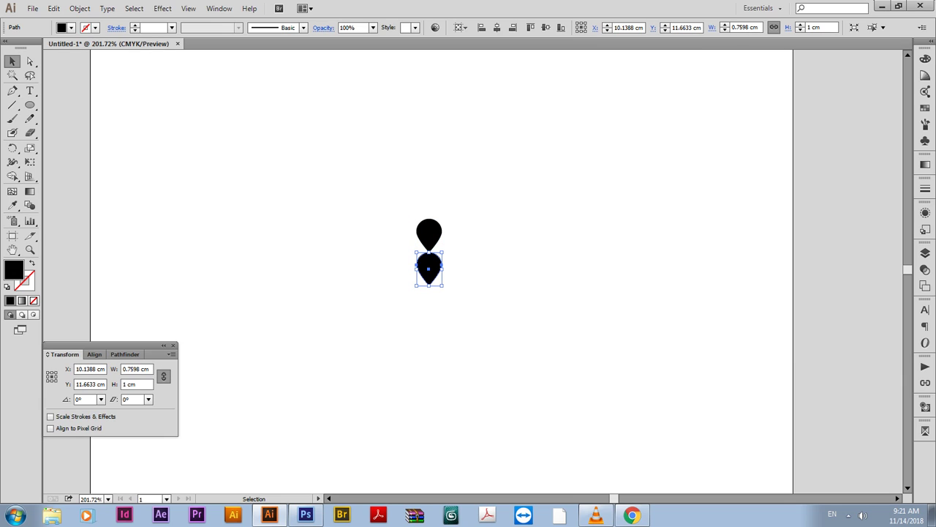
key(Return)
key(ctrl+a)
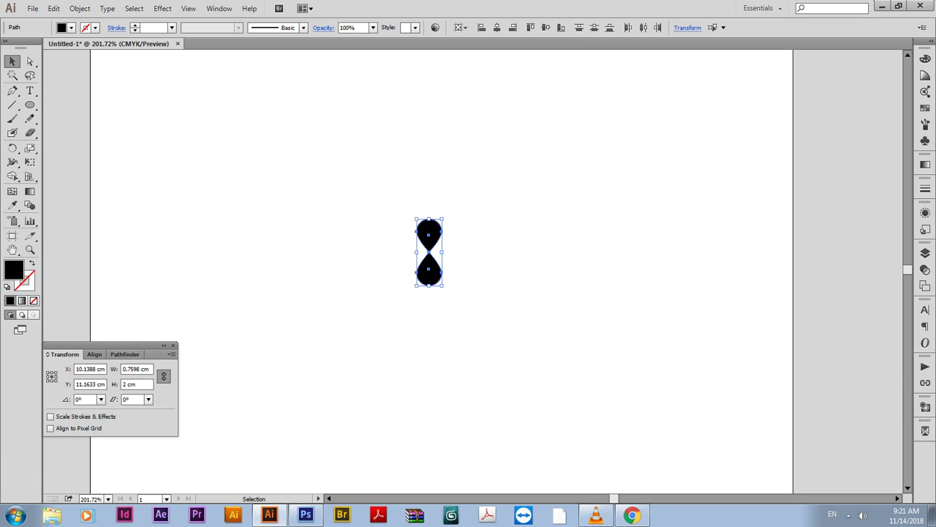
key(v)
alt+drag(416, 285, 388, 268)
- Draw a black-stroked diagonal line from the flower's centre
key(ctrl+shift+a)
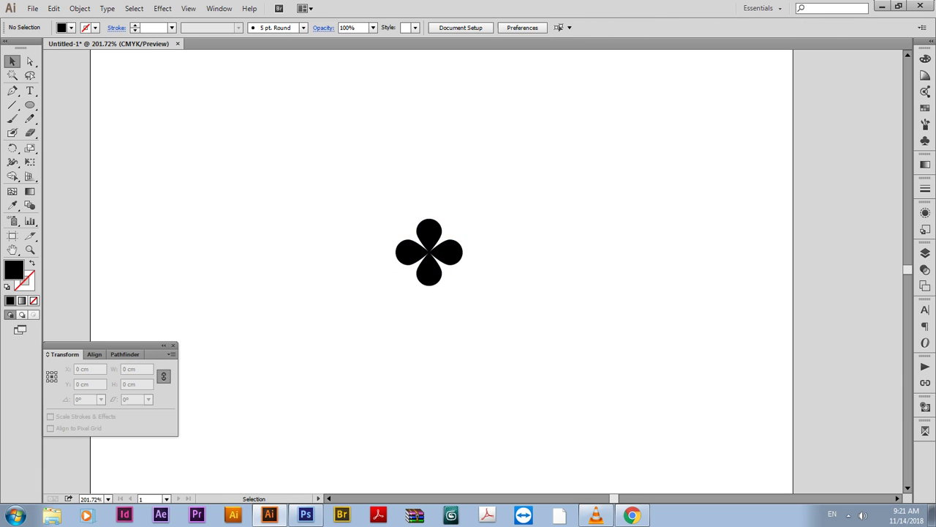
key(a)
drag(327, 188, 541, 333)
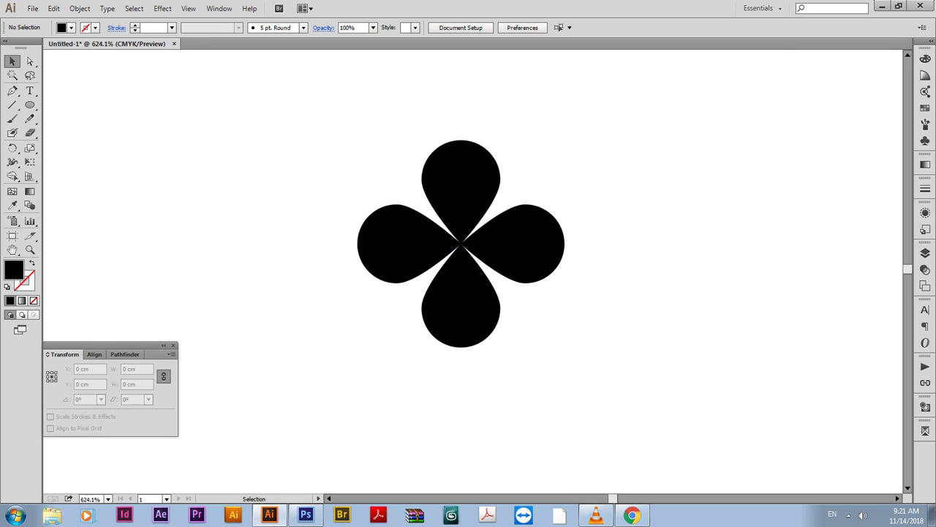
key(p)
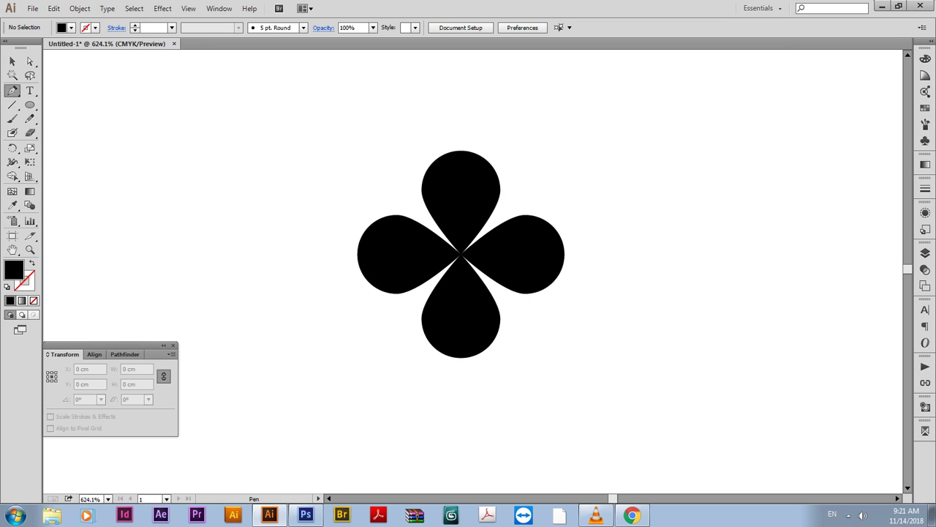
drag(461, 255, 531, 186)
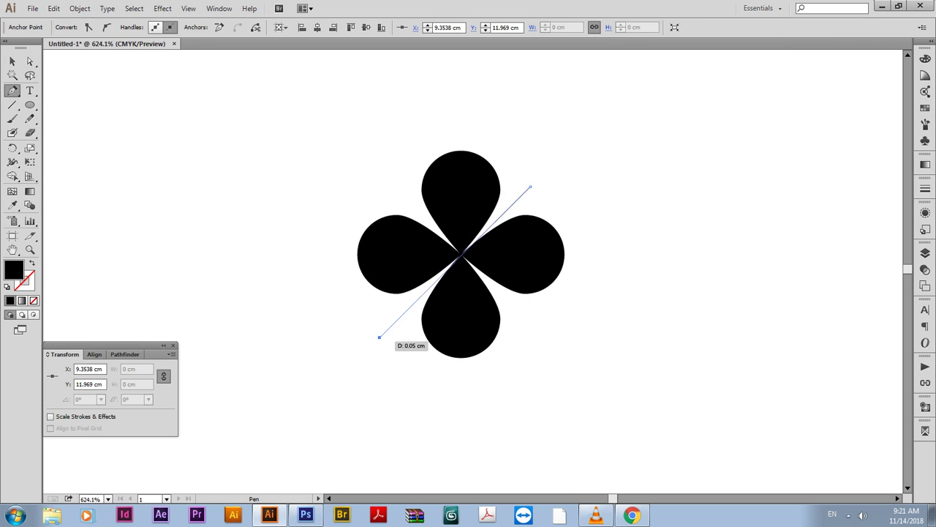
key(v)
key(shift+x)
key(ctrl+shift+a)
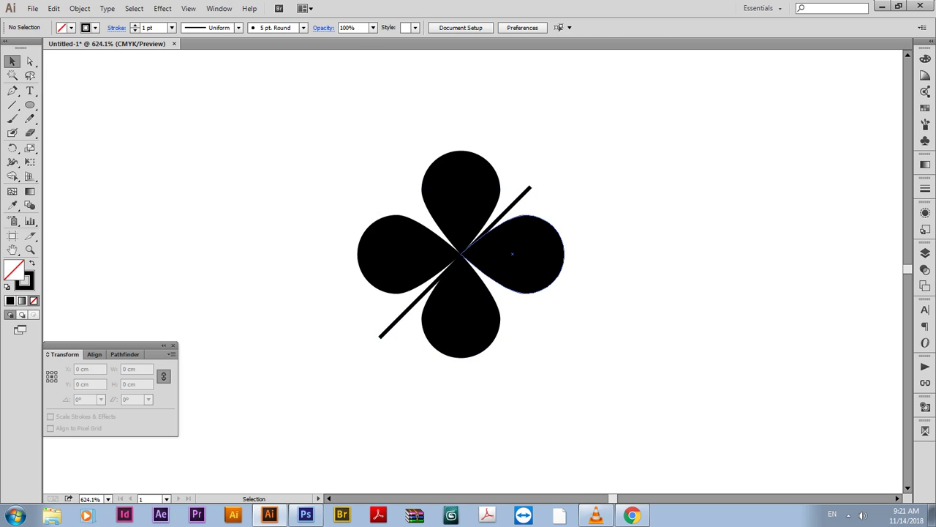
- Group the four petals, centre the line on them horizontally and vertically, then select the line
click(512, 253)
shift+click(461, 183)
shift+click(402, 248)
shift+click(461, 322)
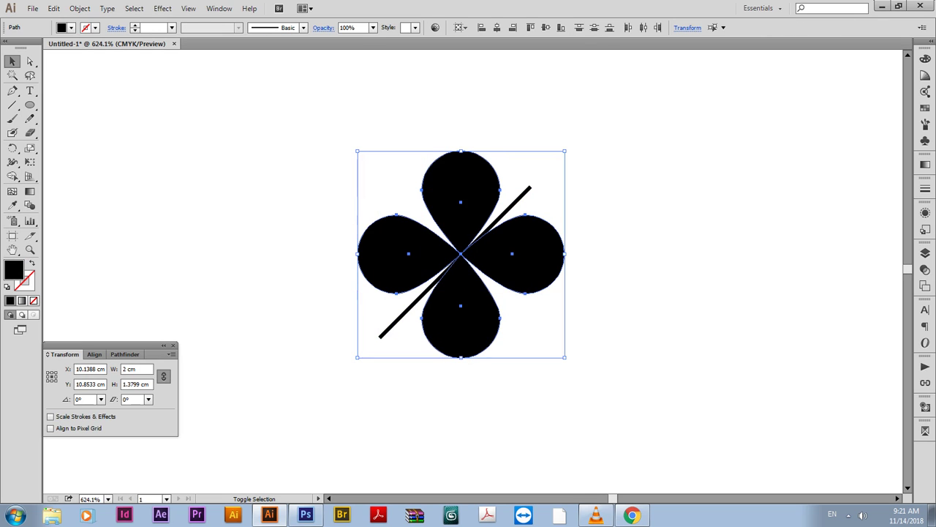
key(ctrl+g)
key(ctrl+a)
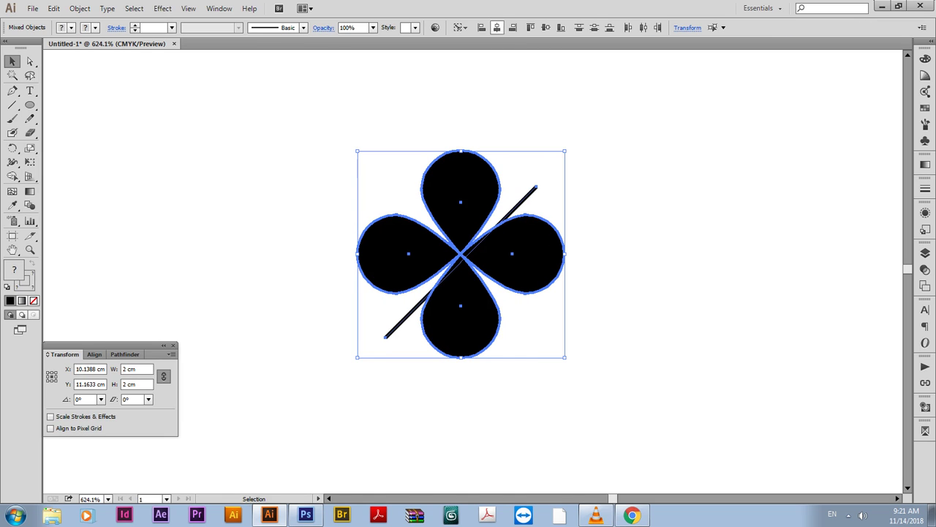
click(497, 27)
click(544, 27)
key(ctrl+shift+a)
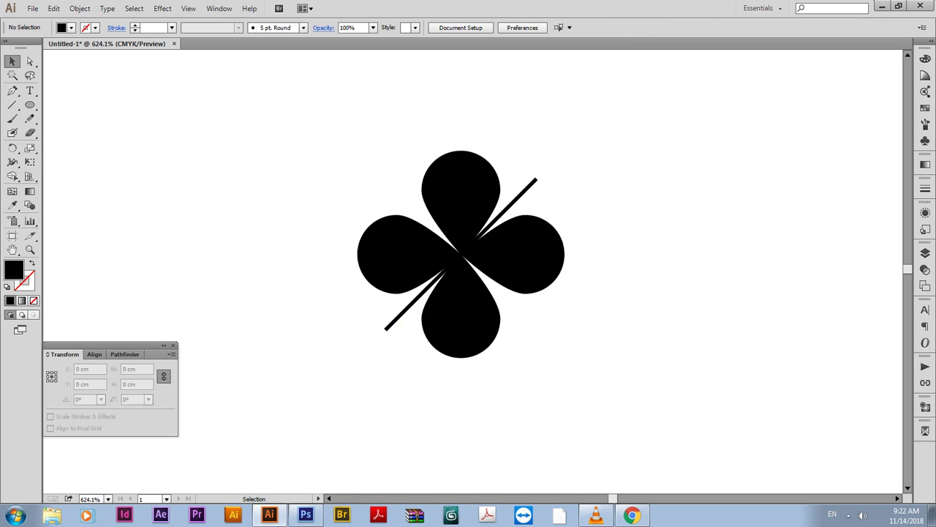
click(497, 217)
- Shorten the line about its centre and cap its start with a round dot arrowhead
drag(536, 179, 523, 193)
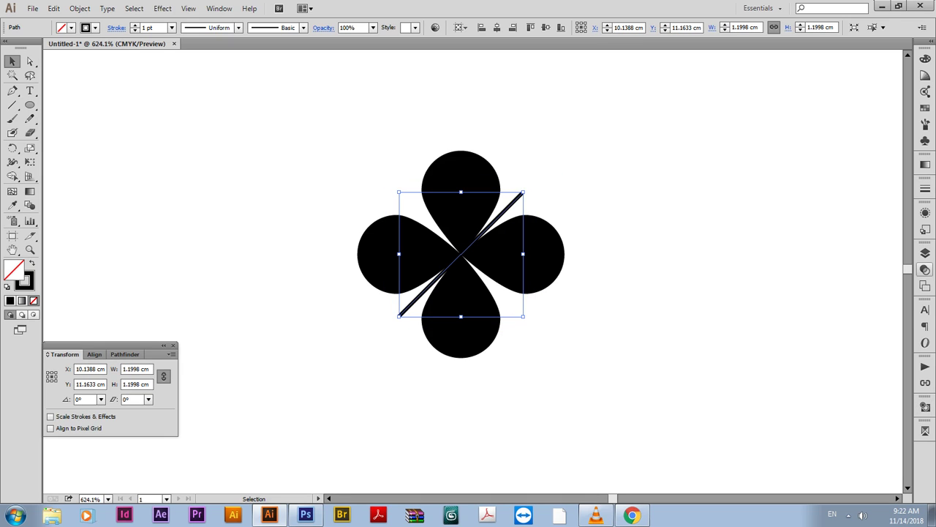
click(926, 188)
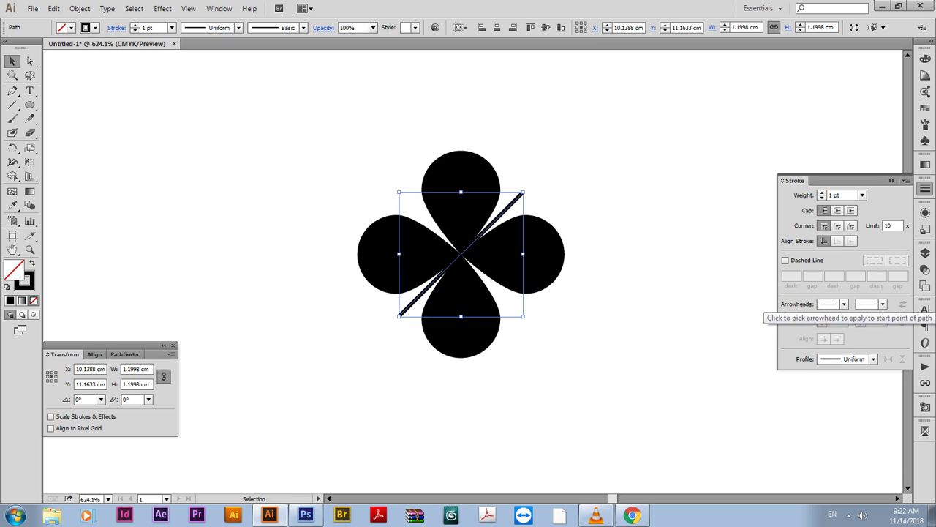
click(843, 304)
scroll(797, 395, down, 2)
scroll(798, 395, down, 2)
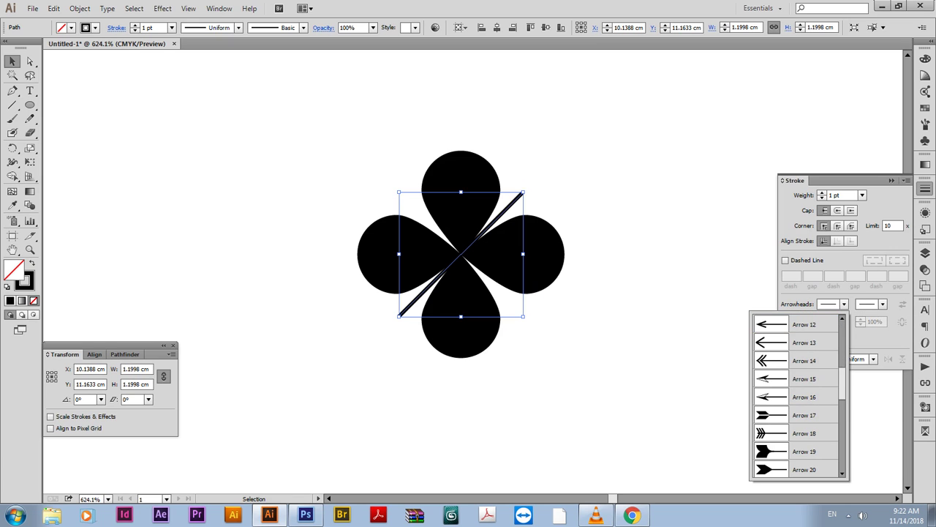
scroll(797, 395, down, 1)
scroll(797, 395, down, 1)
click(783, 378)
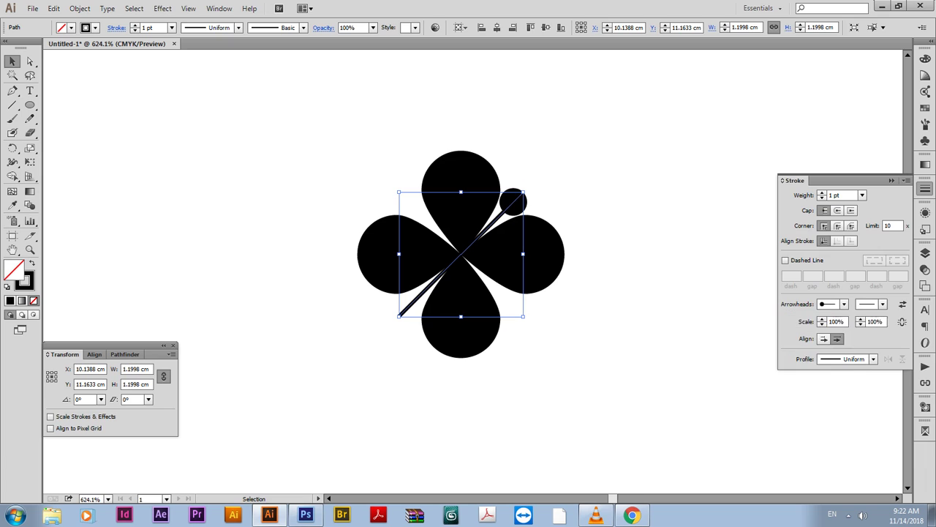
- Cap the line's other end with a round dot and scale both dots to 50%
click(883, 304)
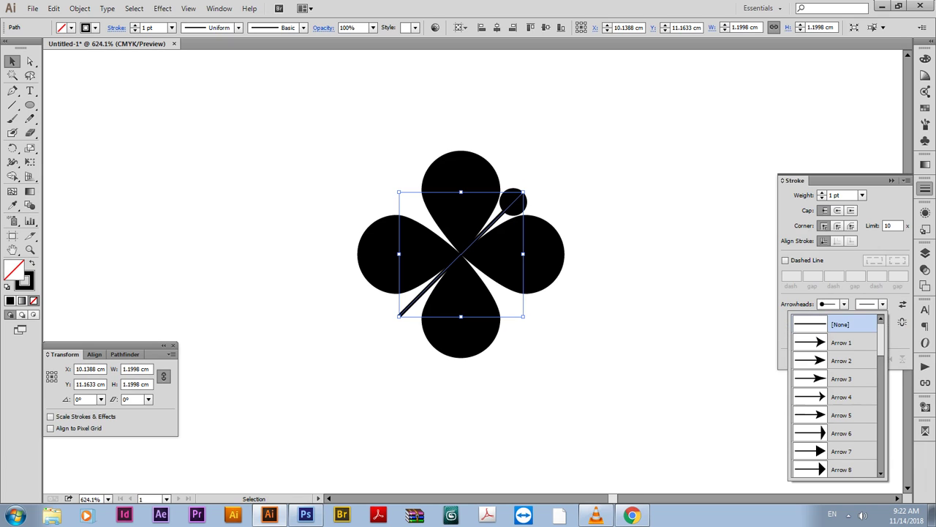
scroll(834, 395, down, 2)
scroll(834, 395, down, 2)
scroll(834, 395, down, 1)
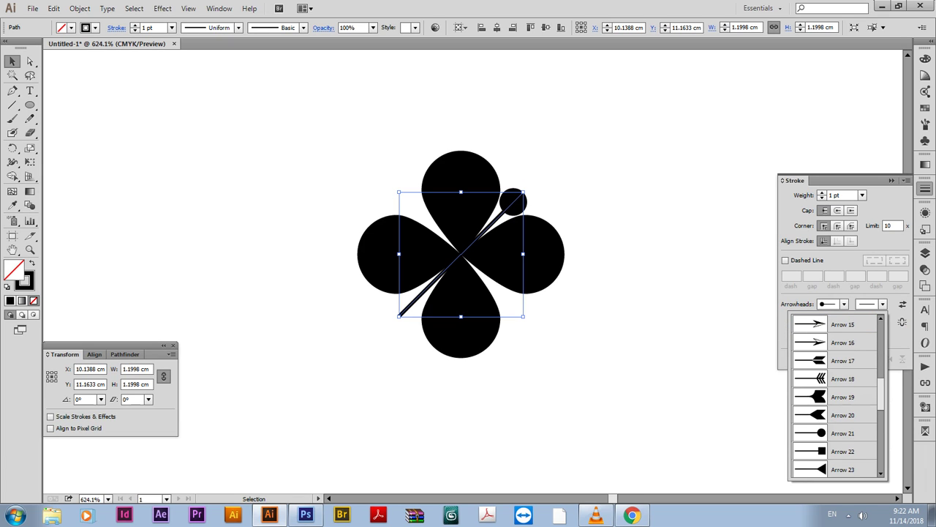
click(834, 434)
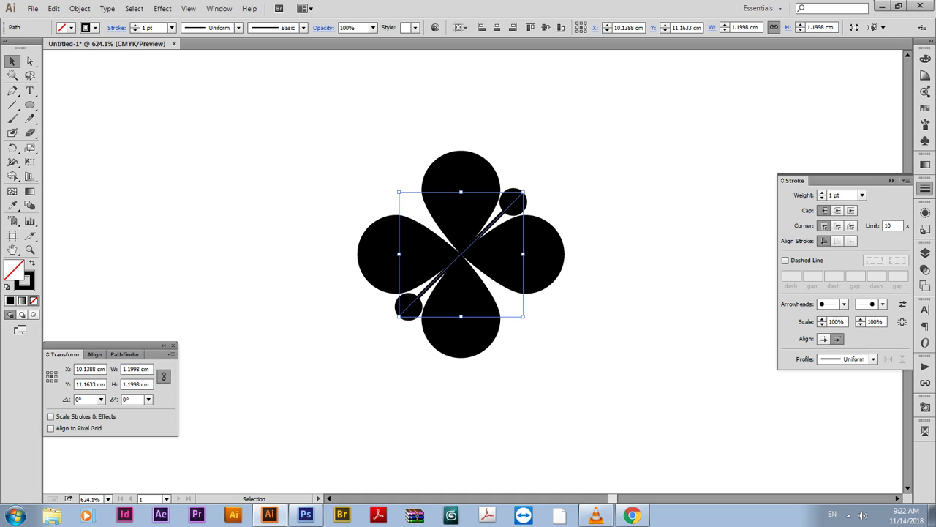
click(874, 322)
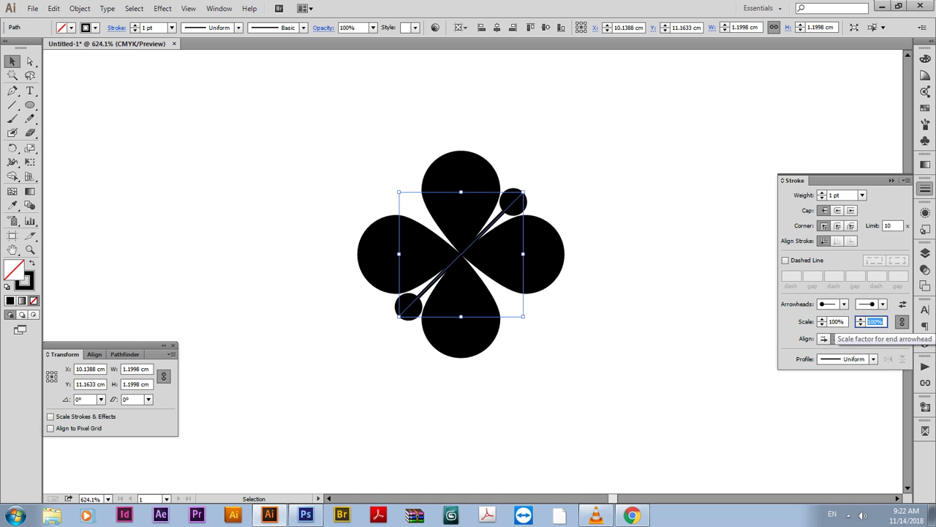
text(50)
key(Return)
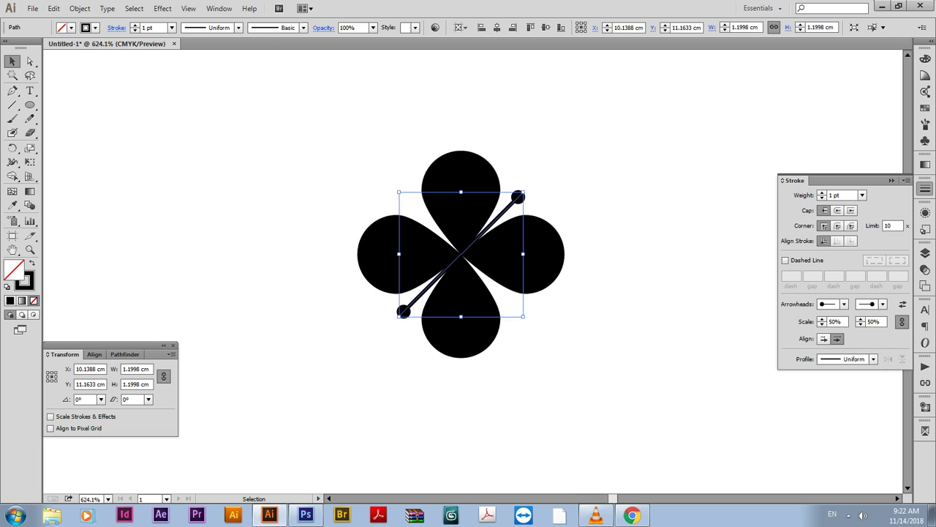
- Apply the elliptical width profile, rescale the dots to 40%, and place them at the line ends
click(238, 28)
click(211, 75)
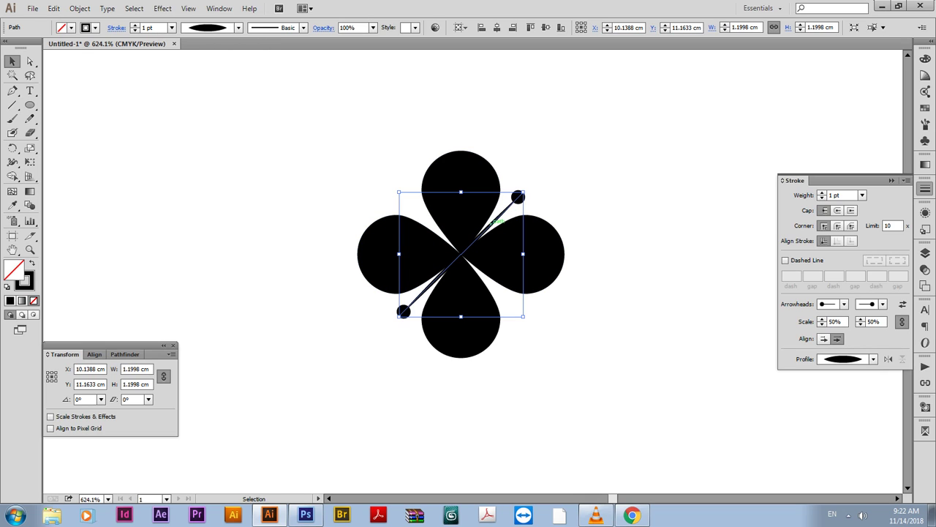
key(a)
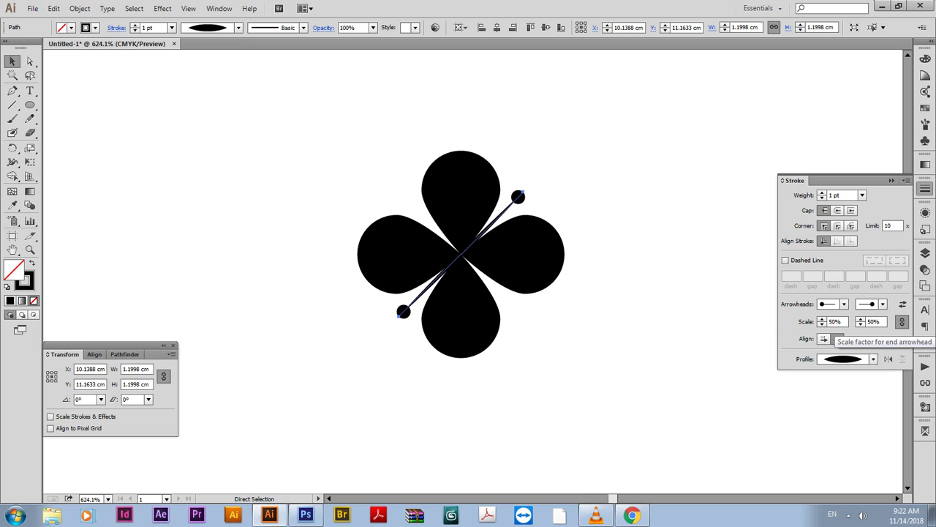
click(873, 322)
text(40)
key(Return)
click(837, 339)
key(v)
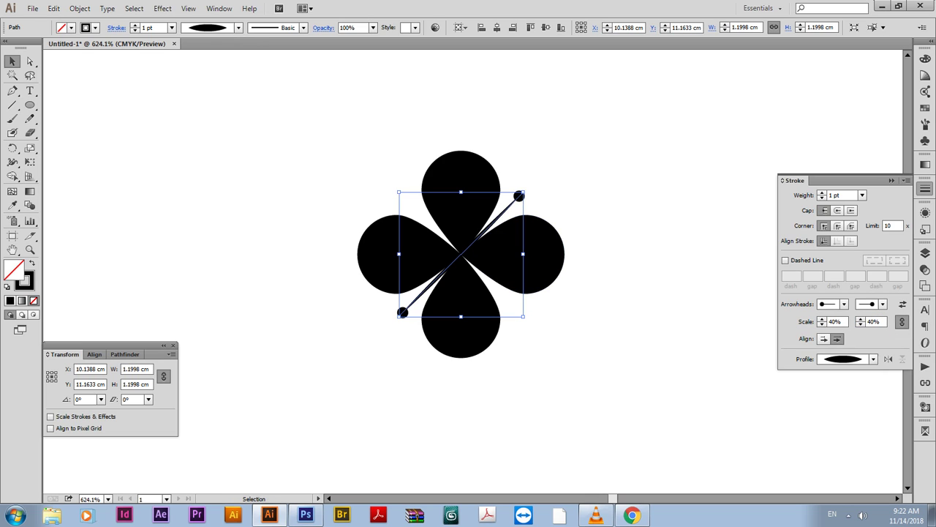
- Rotate a copy of the dotted line to cross the first in an X
key(a)
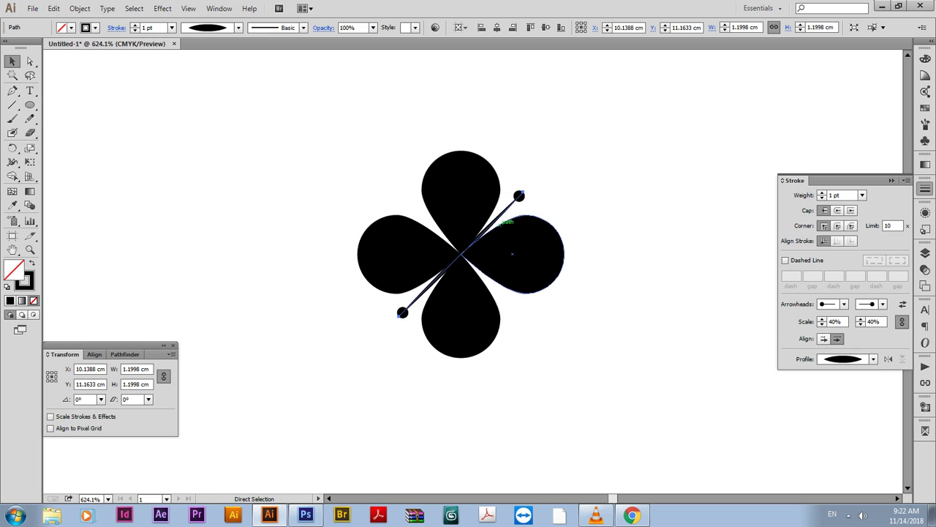
key(v)
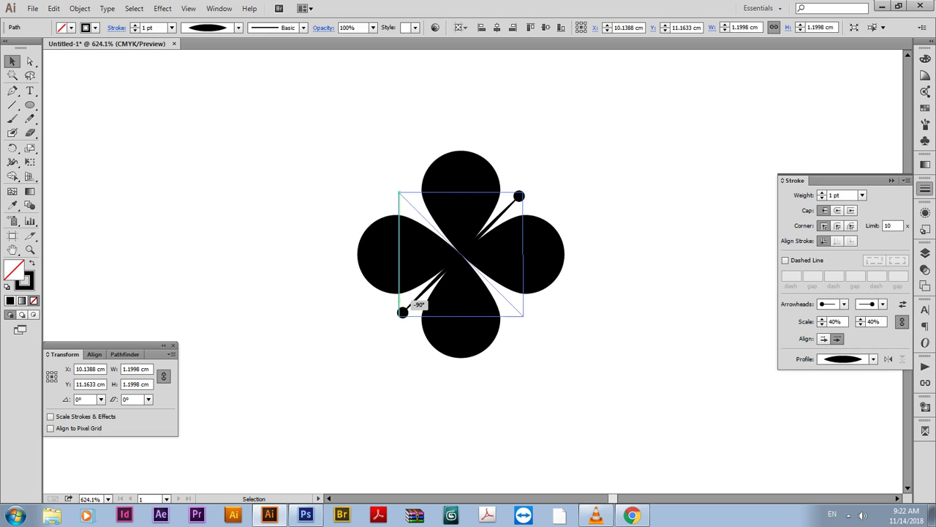
drag(417, 298, 418, 196)
key(ctrl+shift+a)
alt+click(423, 201)
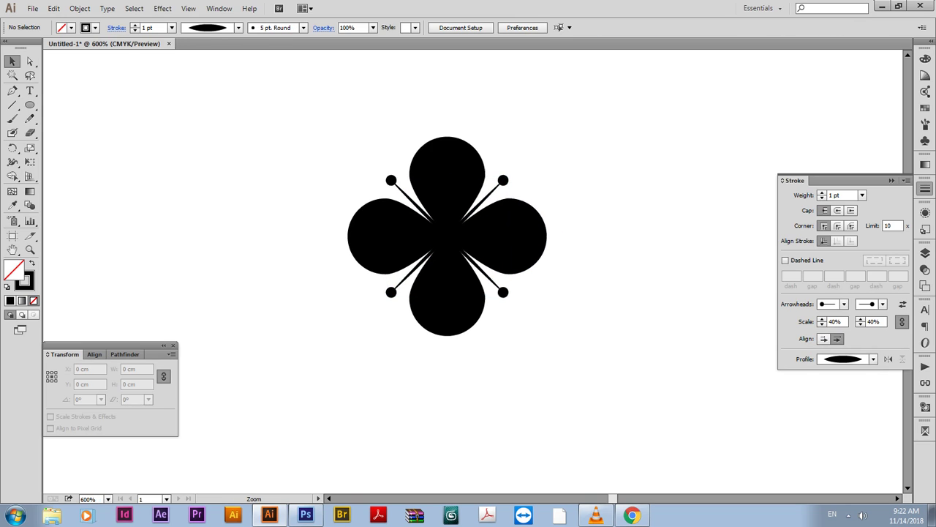
- Draw a small circle left of the flower and select it alone
key(l)
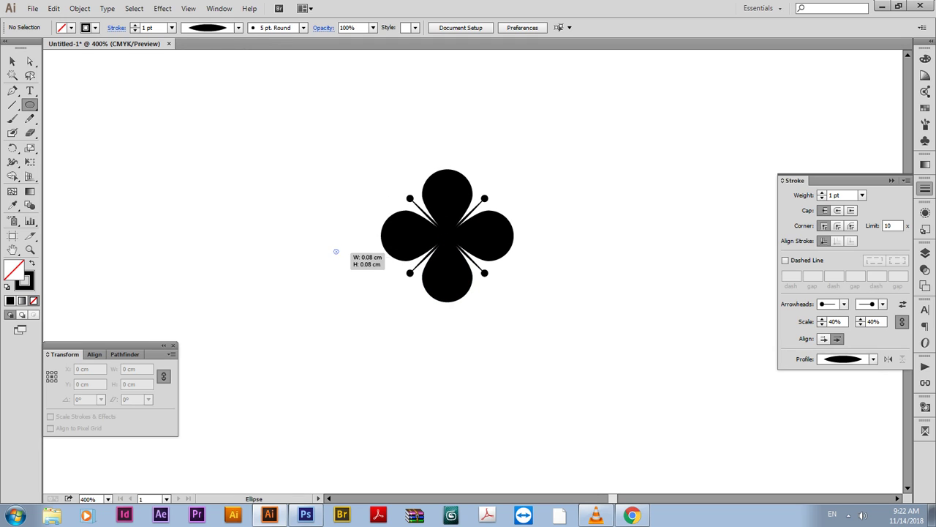
drag(332, 247, 344, 259)
key(v)
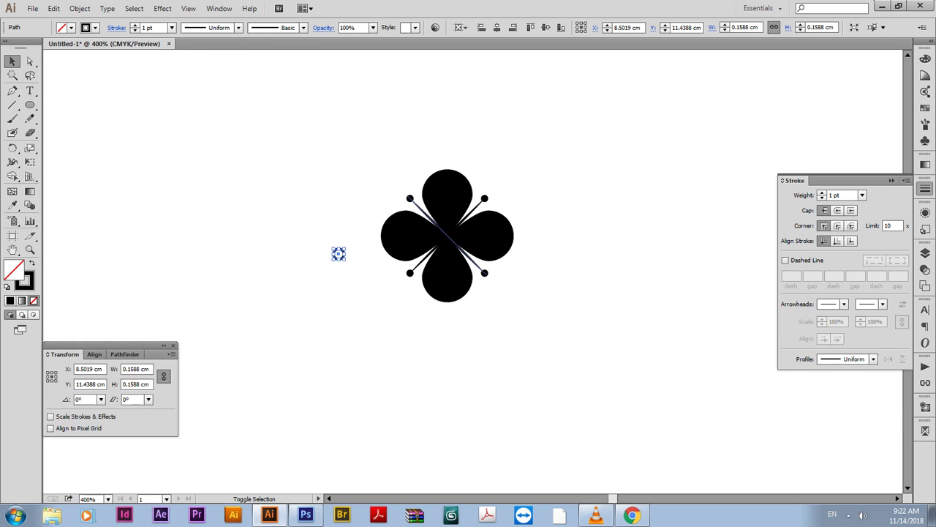
key(ctrl+a)
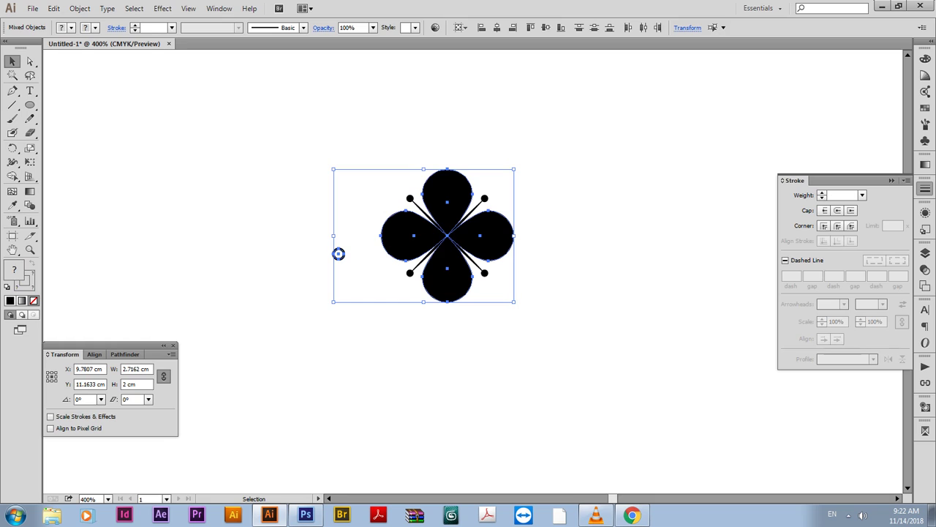
click(347, 277)
click(338, 253)
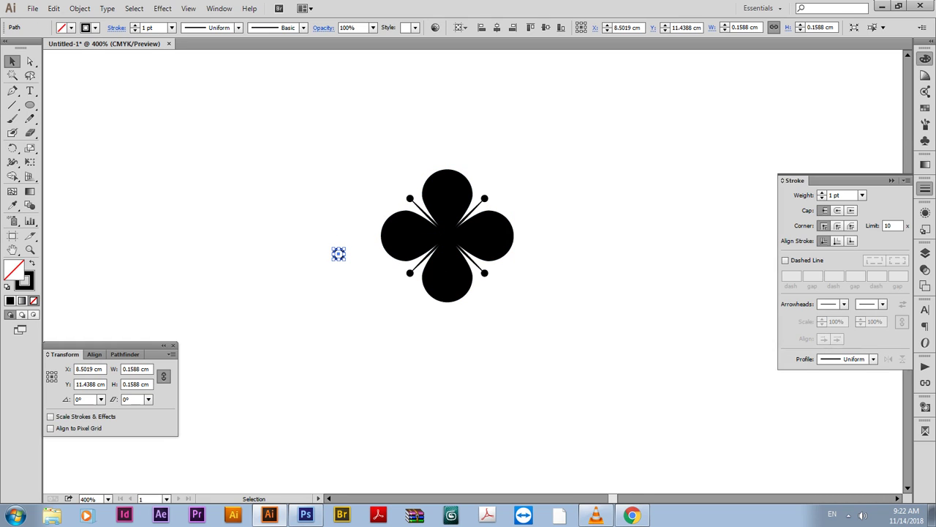
- Give the small circle a white fill and no stroke, and centre it on the flower
click(926, 58)
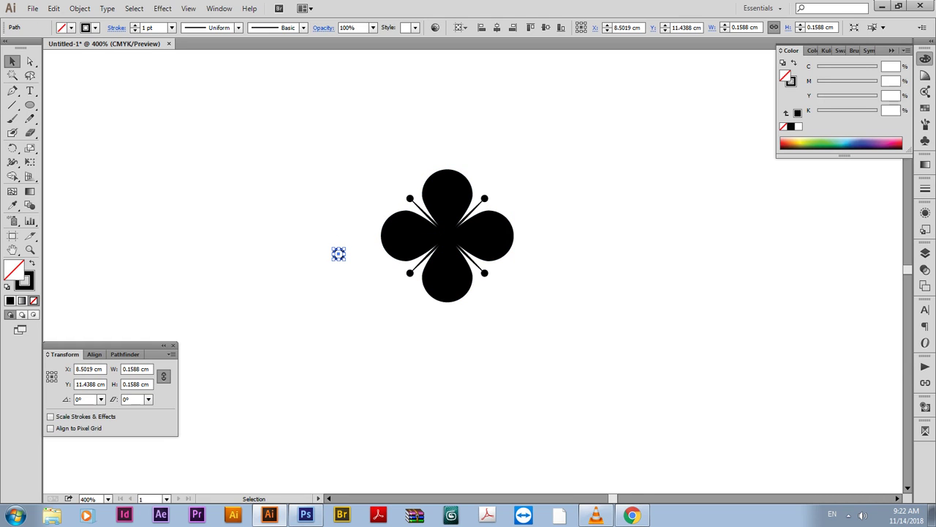
key(d)
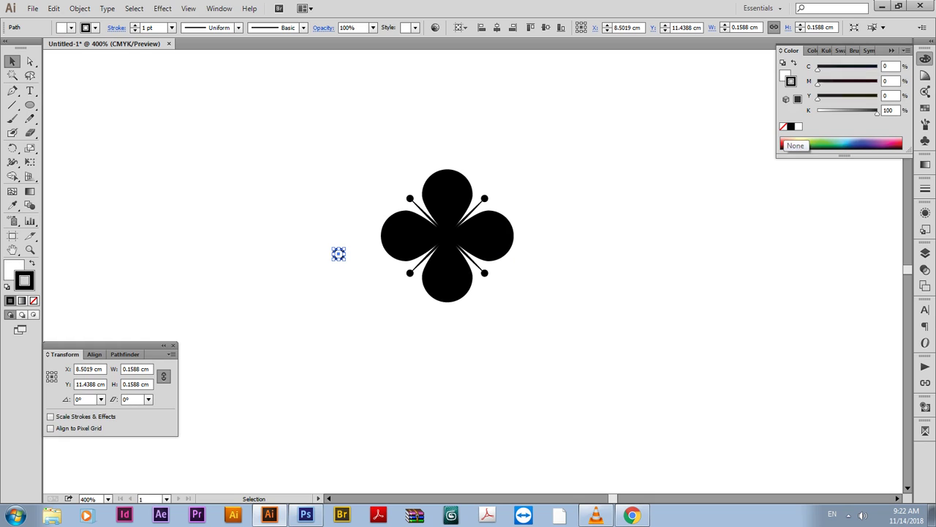
click(783, 126)
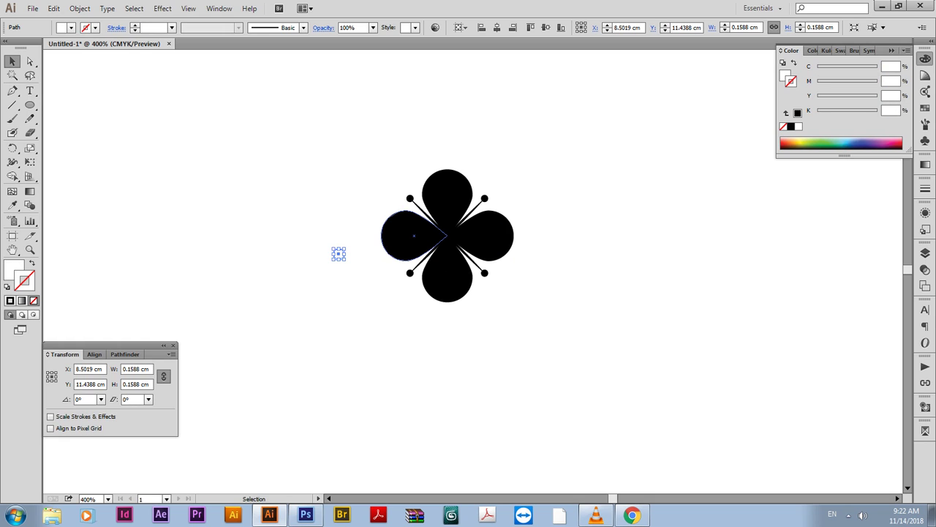
key(ctrl+a)
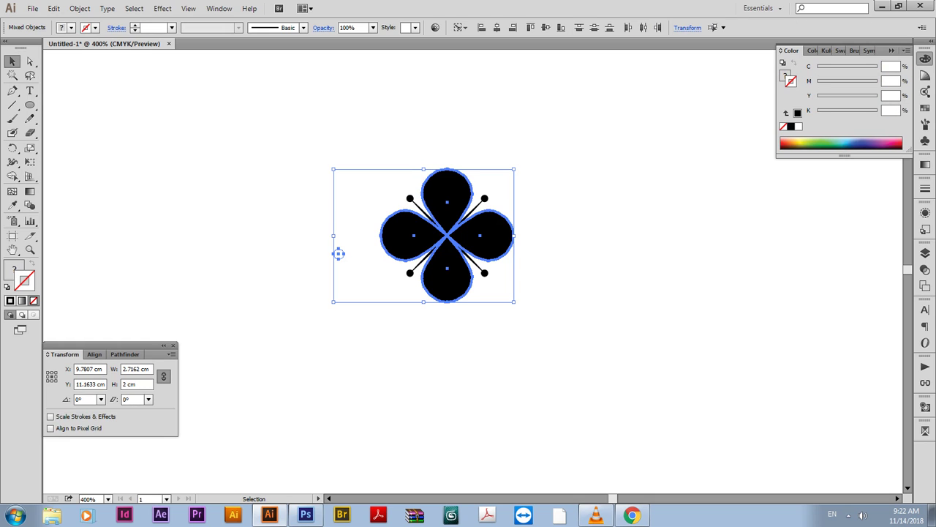
click(496, 27)
click(545, 28)
key(ctrl+shift+a)
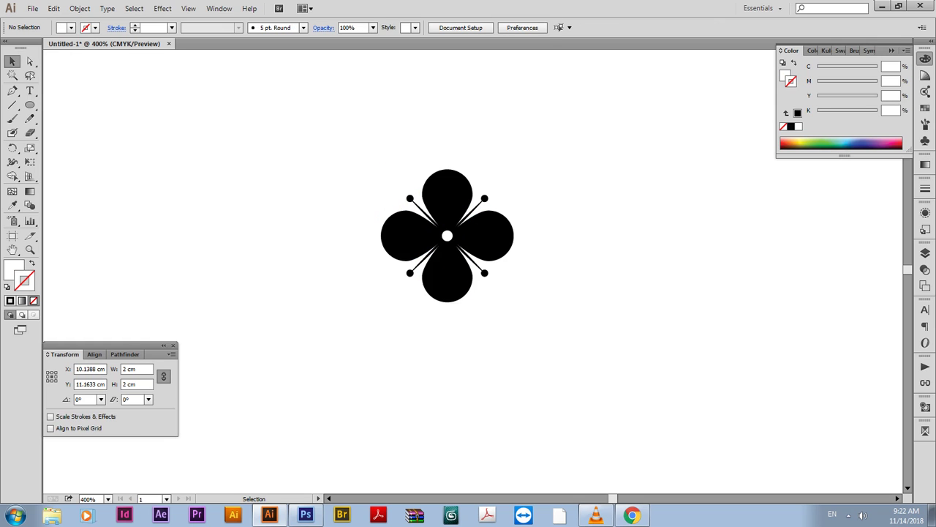
- Zoom in close on the flower and select the petal group
key(space)
scroll(505, 379, down, 1)
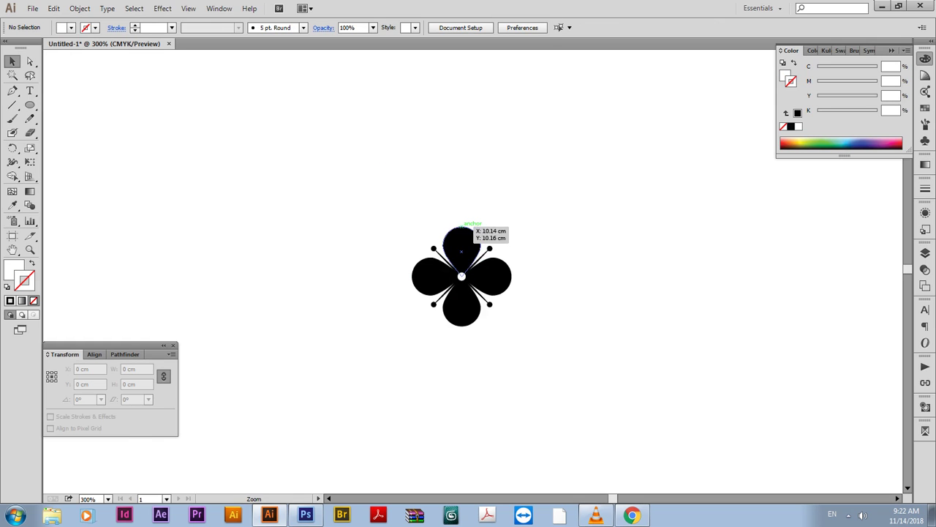
scroll(505, 379, down, 2)
drag(422, 278, 566, 371)
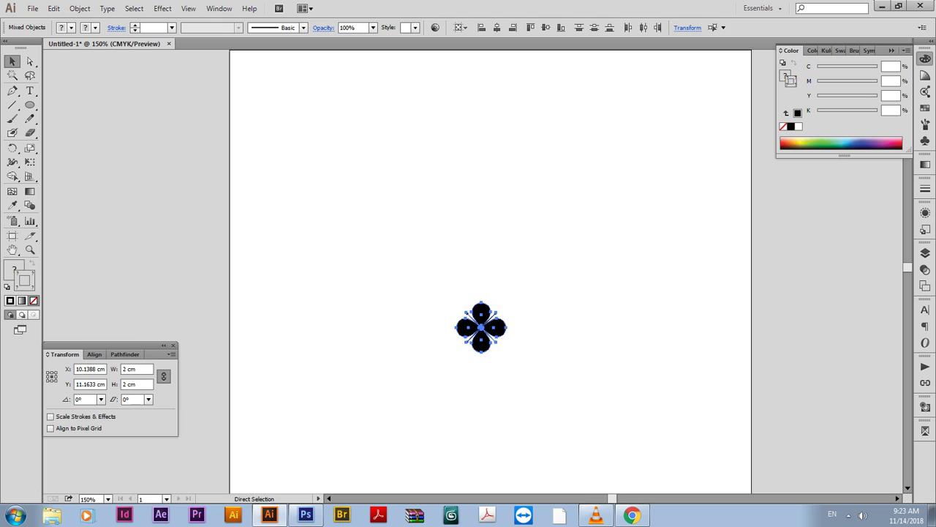
key(ctrl+shift+a)
drag(365, 269, 483, 333)
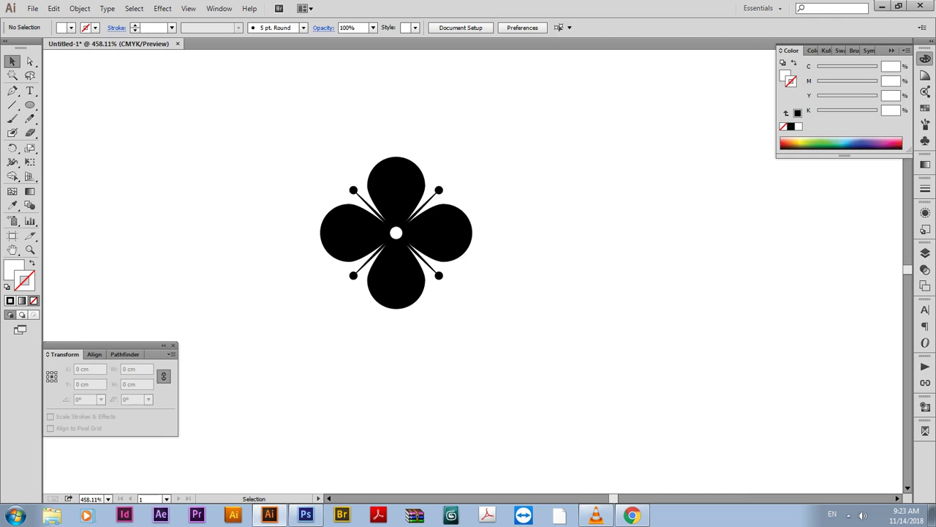
drag(397, 233, 453, 233)
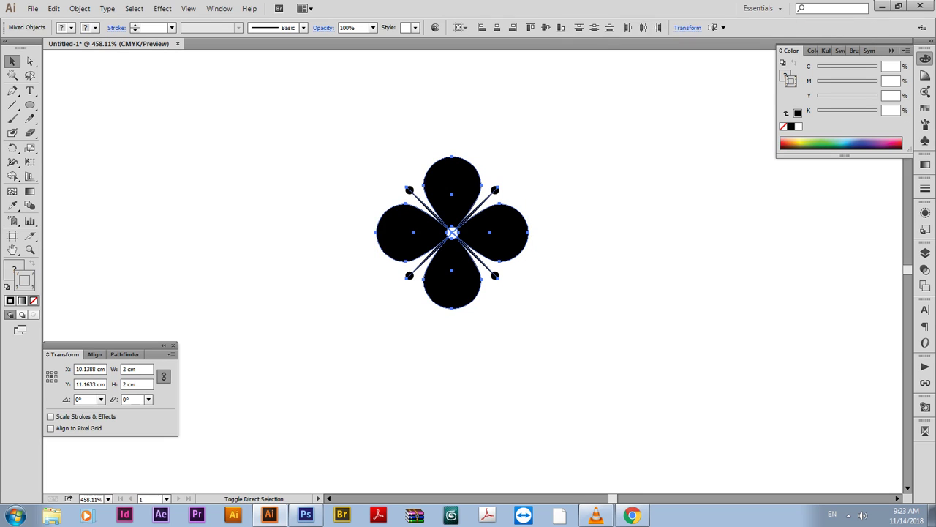
key(ctrl+shift+a)
click(452, 271)
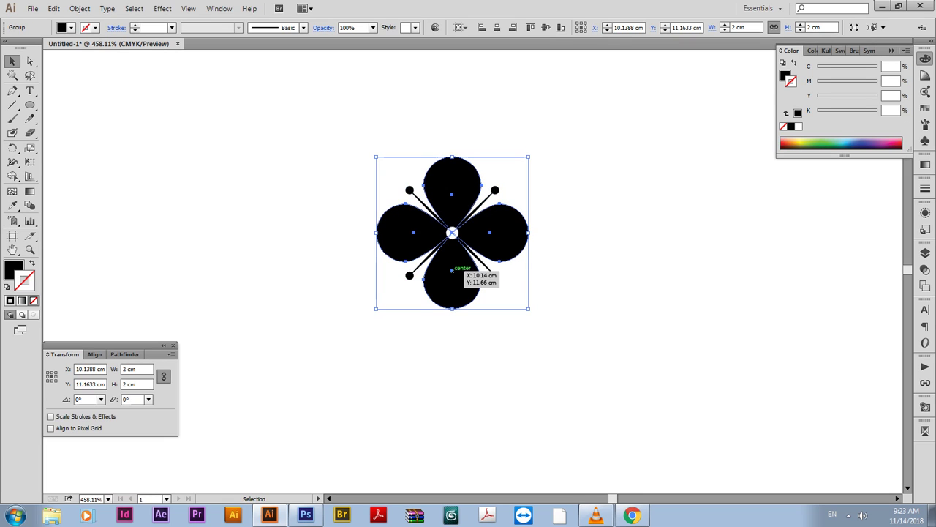
- Paste a copy of the petals in front, shrink it to 1.6612 cm, and fill it white
drag(452, 270, 473, 281)
key(ctrl+z)
key(ctrl)
drag(529, 308, 516, 309)
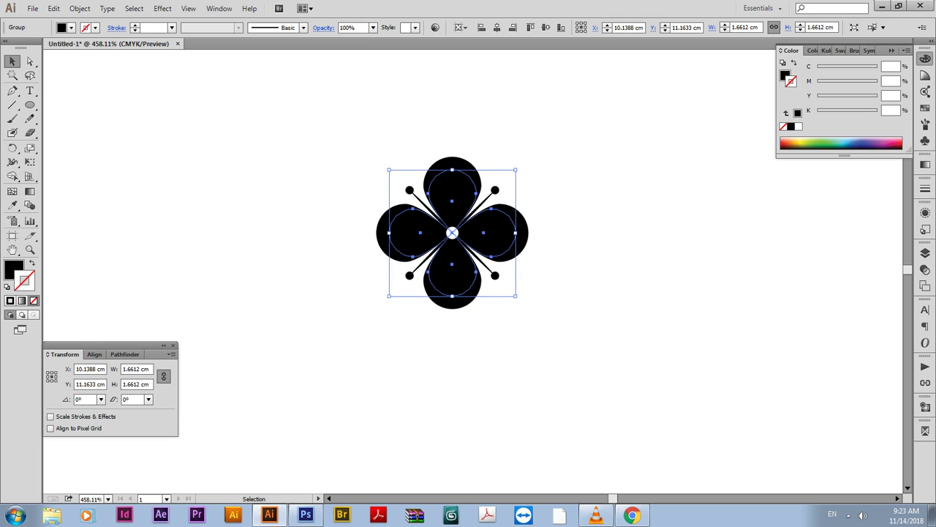
click(798, 126)
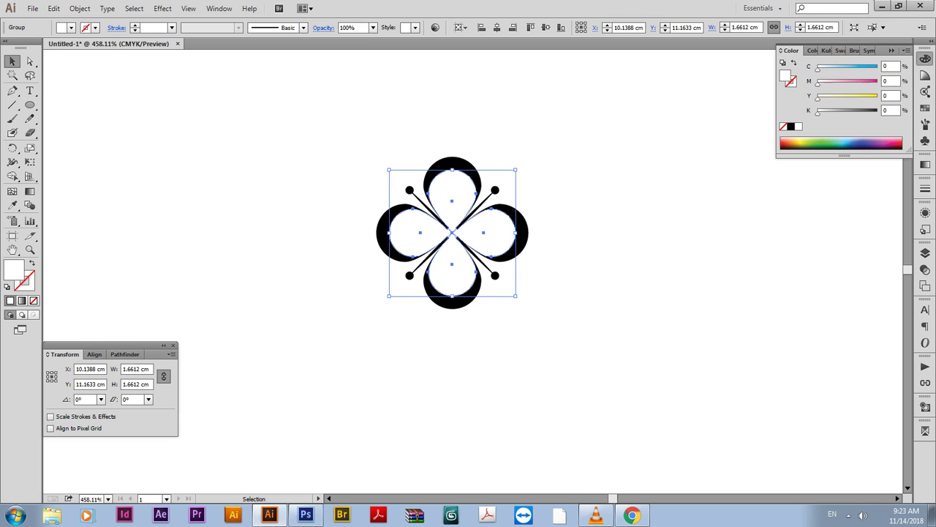
- Fill the centre dot black
key(ctrl+shift+a)
click(452, 233)
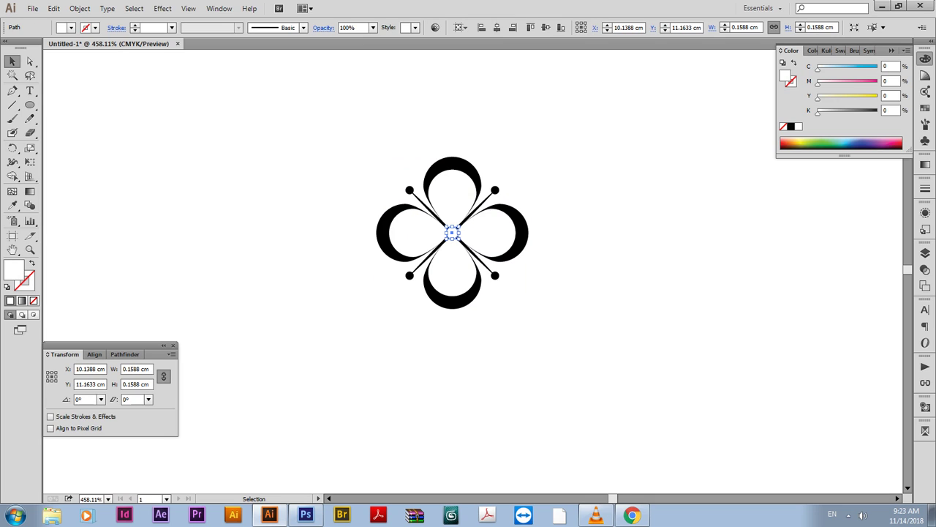
click(790, 126)
key(ctrl+shift+a)
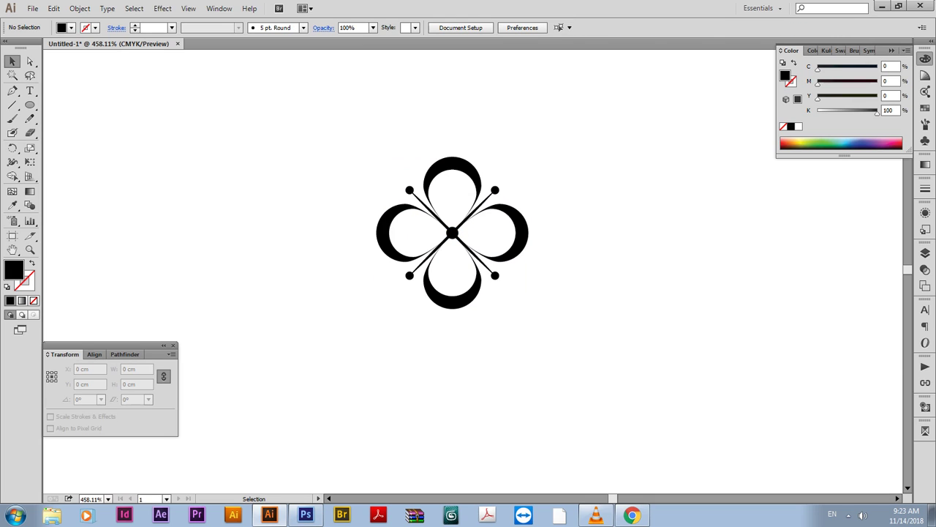
key(space)
- Move the flower up and left, then make a new pattern swatch from it
key(ctrl+minus)
key(ctrl+minus)
key(ctrl+minus)
key(ctrl+minus)
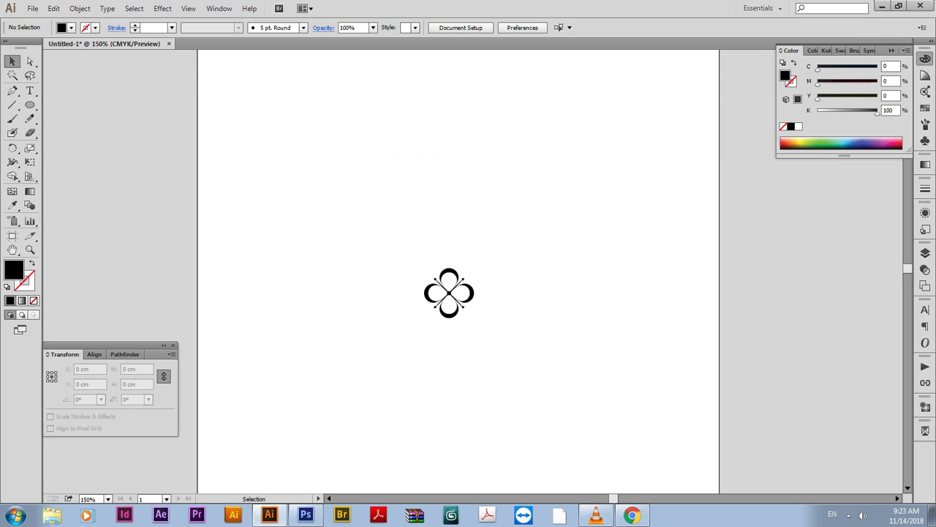
drag(385, 241, 569, 360)
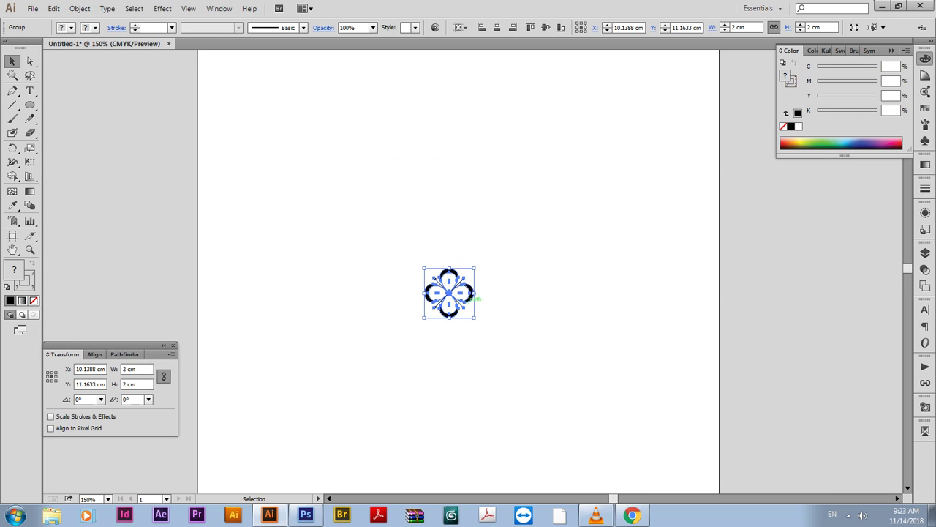
drag(472, 298, 358, 248)
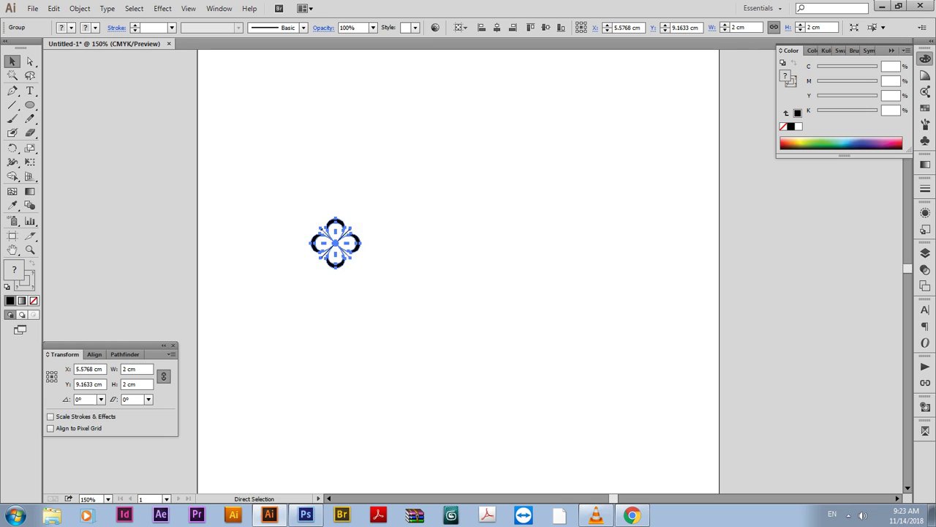
click(80, 9)
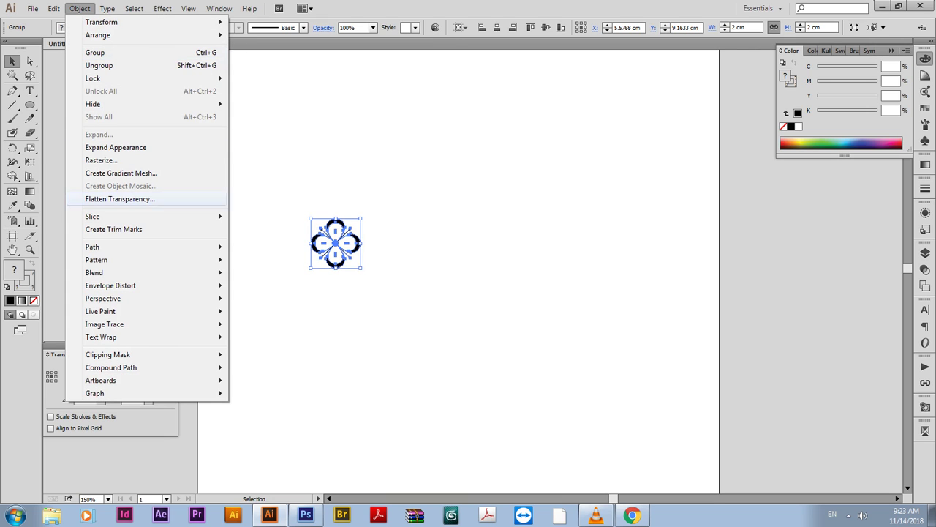
mouse_move(96, 260)
click(256, 260)
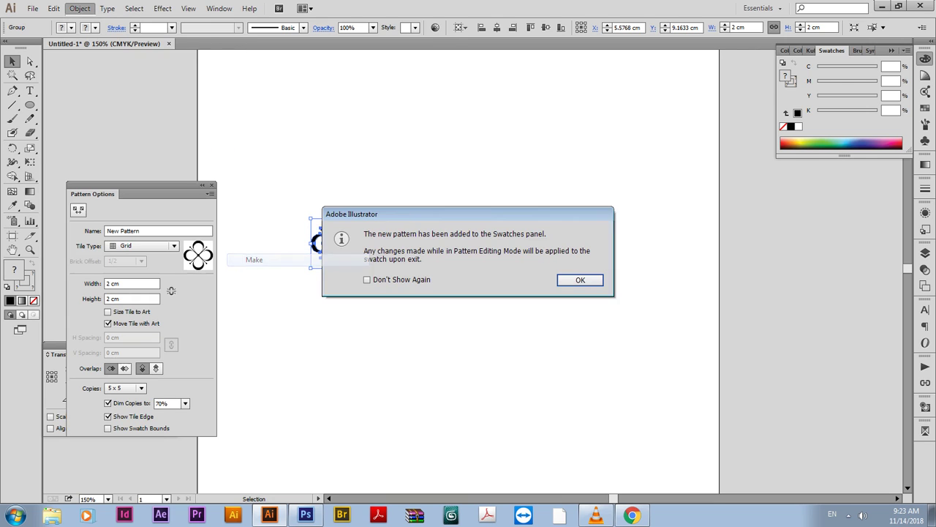
click(581, 280)
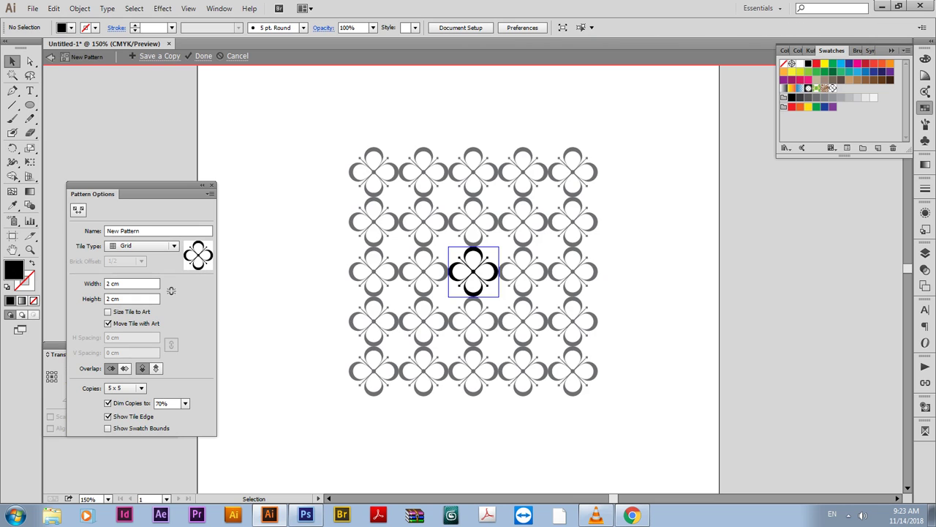
- Set the pattern to Brick by Row, size the tile to art with 0.4 cm spacing, and finish
click(143, 246)
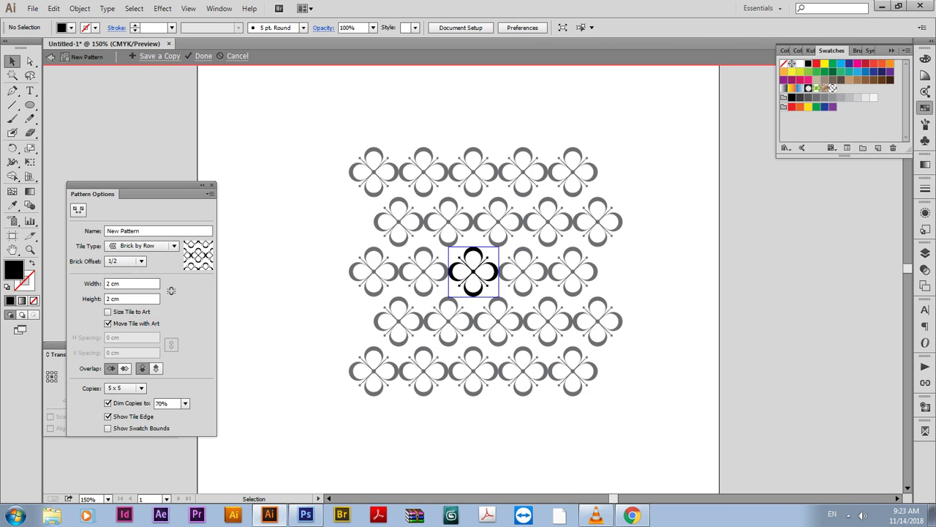
click(108, 312)
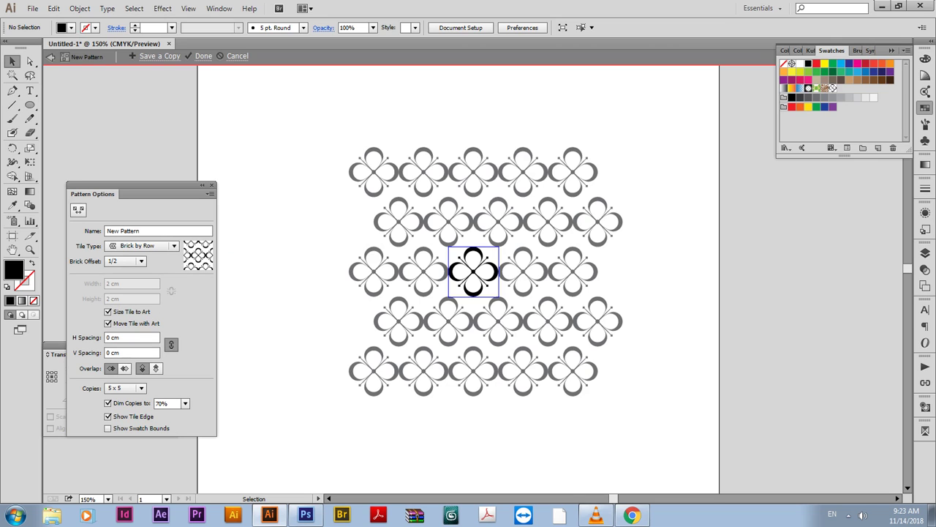
key(Up)
key(Up)
key(Up)
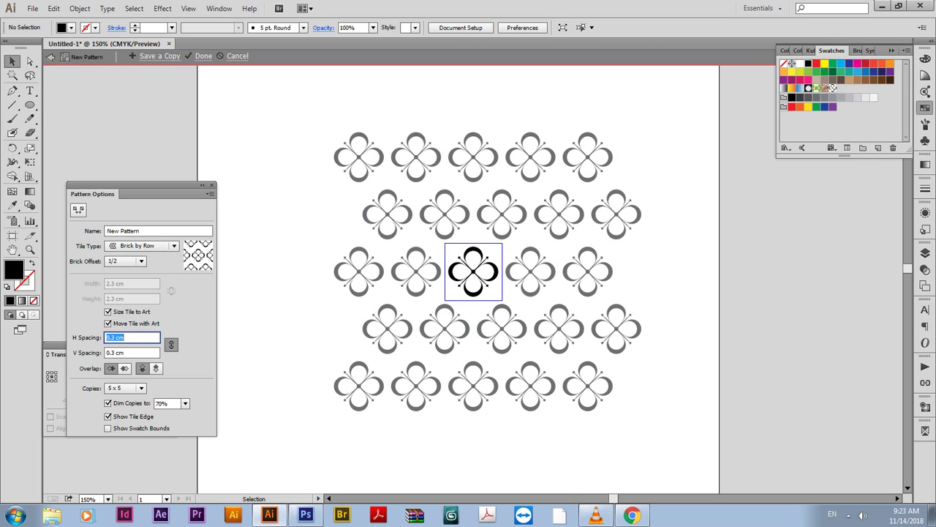
key(Up)
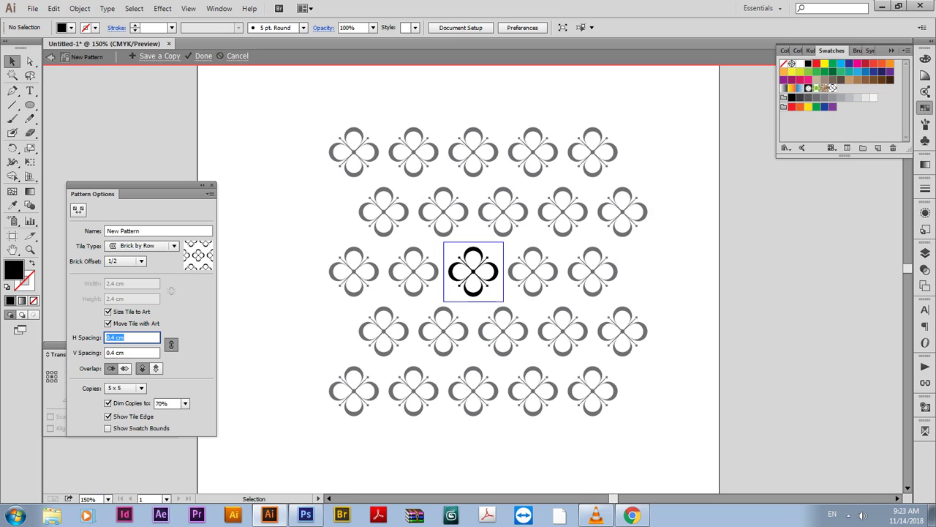
key(Escape)
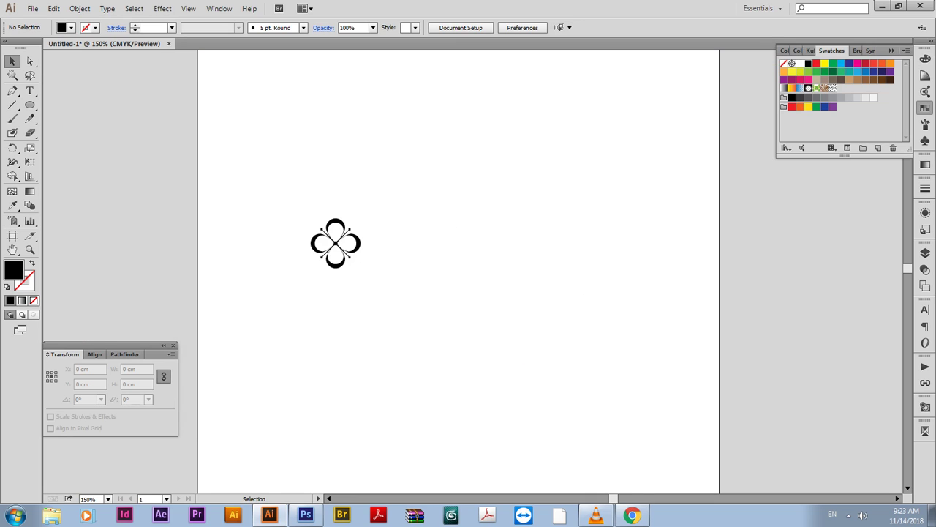
- Move the flower motif off the artboard and draw a rectangle larger than the page
key(ctrl+minus)
key(ctrl+minus)
key(ctrl+minus)
drag(426, 262, 231, 232)
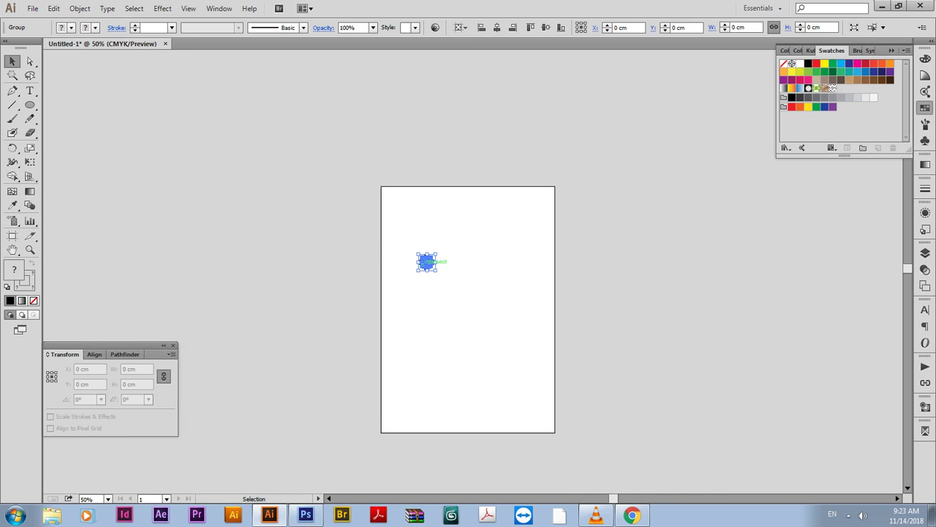
key(m)
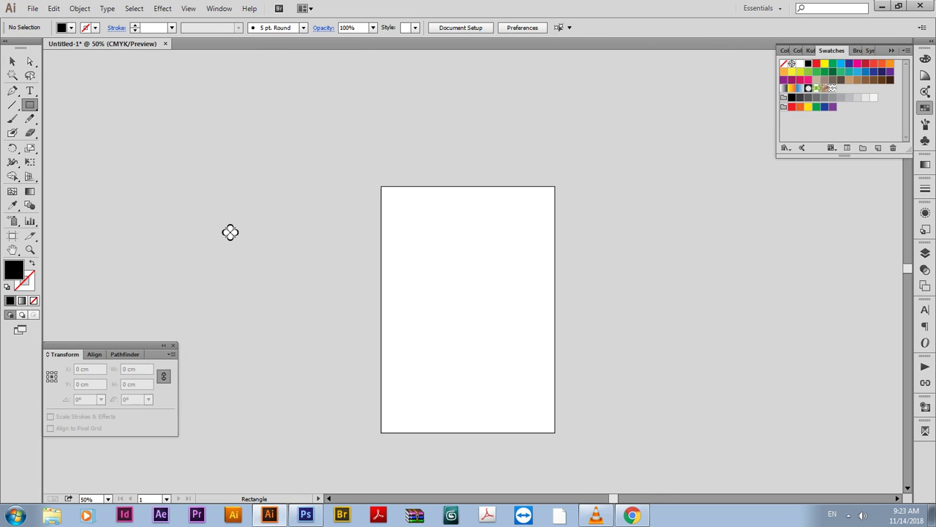
drag(336, 192, 504, 333)
drag(646, 428, 646, 428)
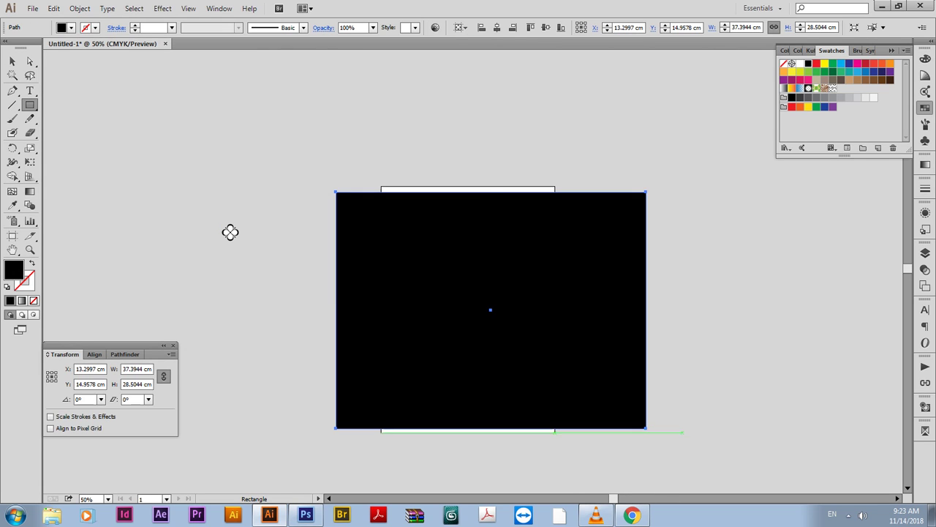
key(v)
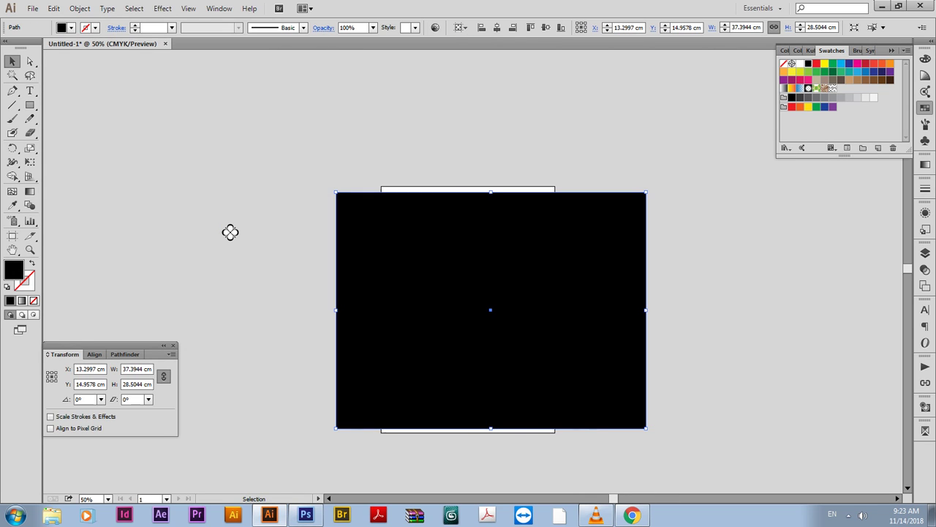
- Fill the rectangle with the flower pattern, centre it on the page, and open Document Setup
click(833, 88)
drag(491, 310, 475, 298)
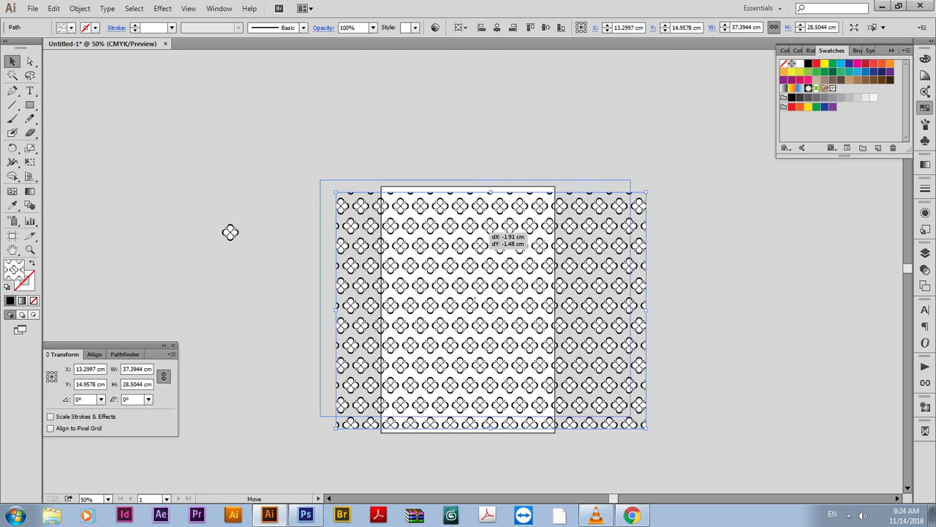
click(497, 27)
click(543, 27)
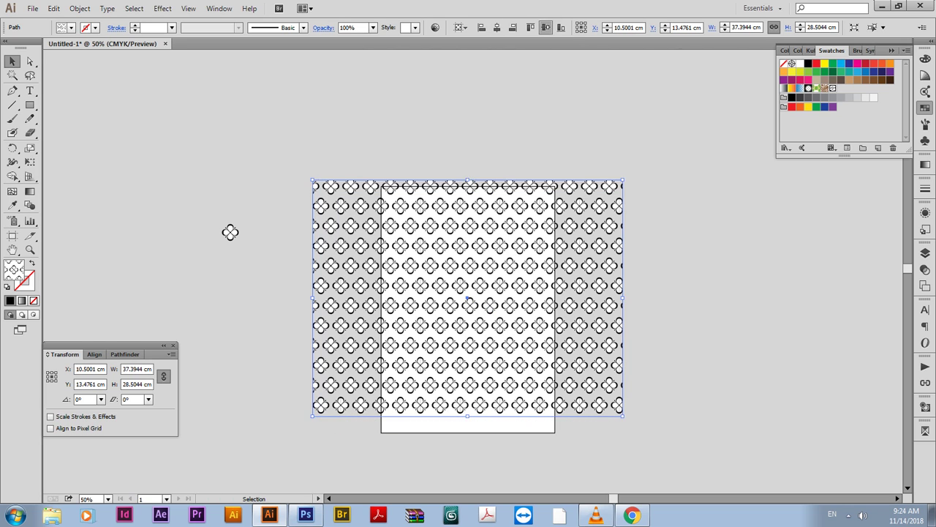
key(ctrl+alt+p)
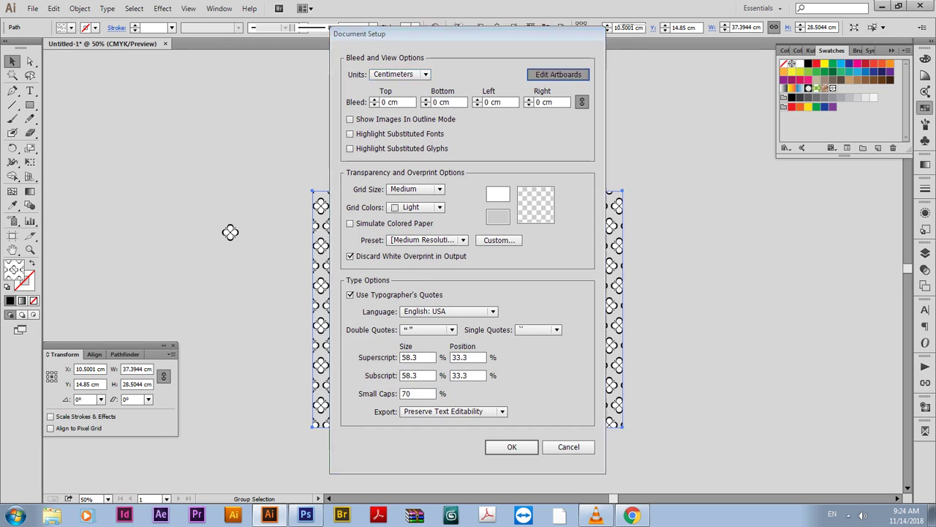
- Fit the artboard to the selected pattern rectangle (about 37.39 × 28.5 cm) and view it at 50%
click(560, 74)
key(Return)
key(Tab)
key(alt+Down)
key(Up)
key(Up)
key(Up)
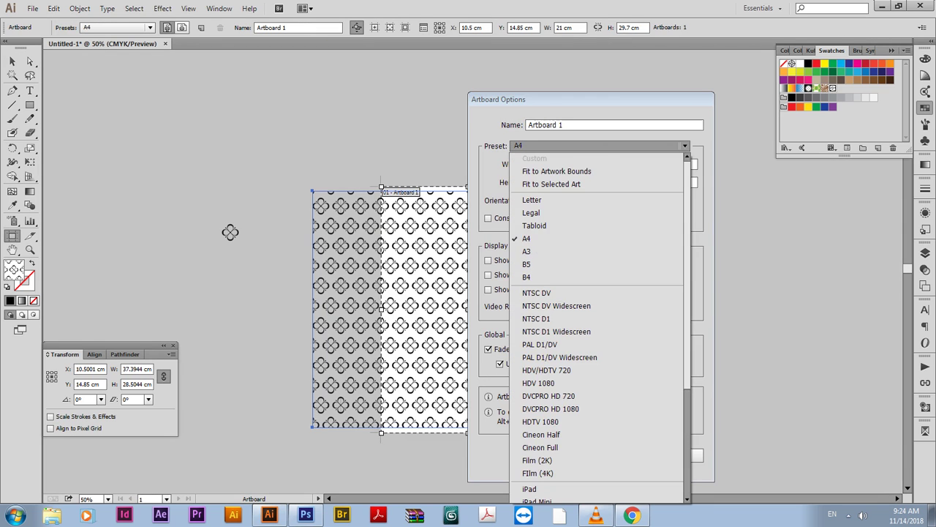
key(Return)
key(Return)
key(Escape)
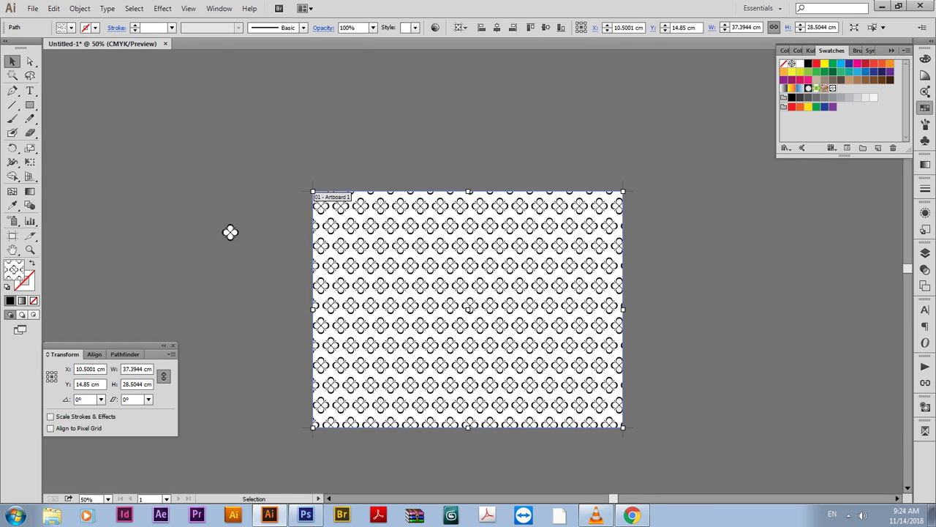
key(ctrl+0)
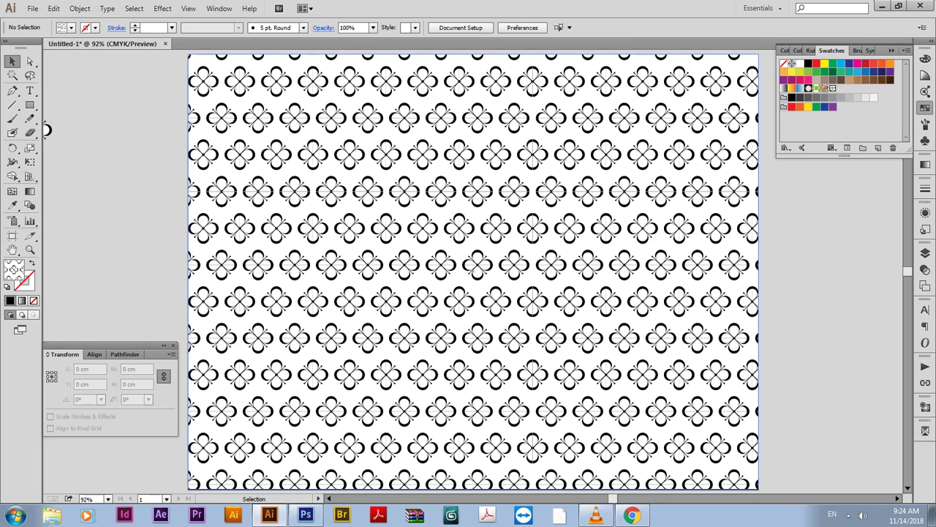
key(ctrl+minus)
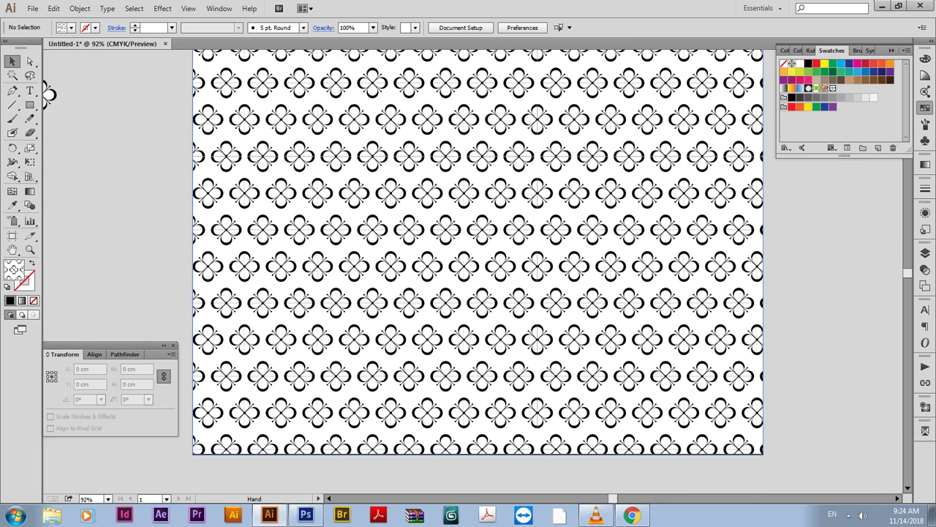
key(ctrl+minus)
- Draw a 31.3267 cm pattern-filled circle and position it beside the rectangle
drag(238, 174, 109, 167)
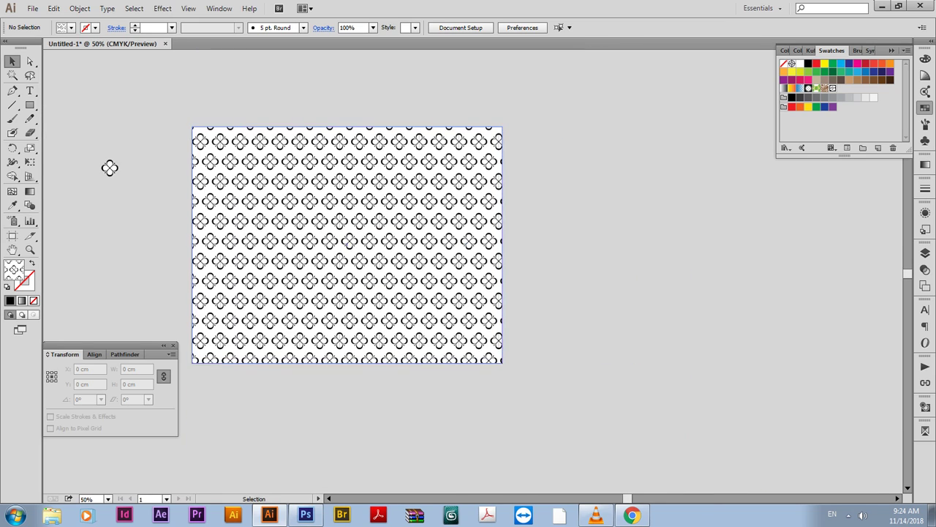
drag(29, 104, 109, 134)
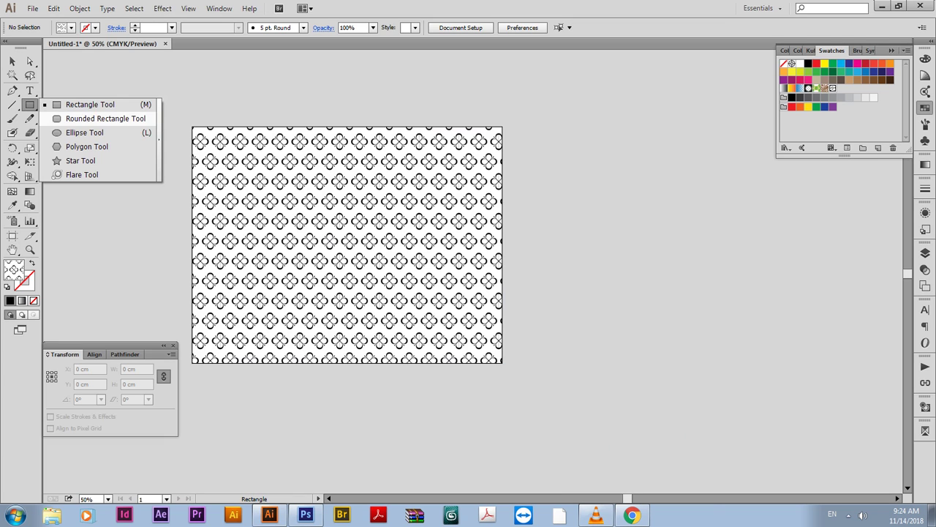
drag(545, 147, 807, 407)
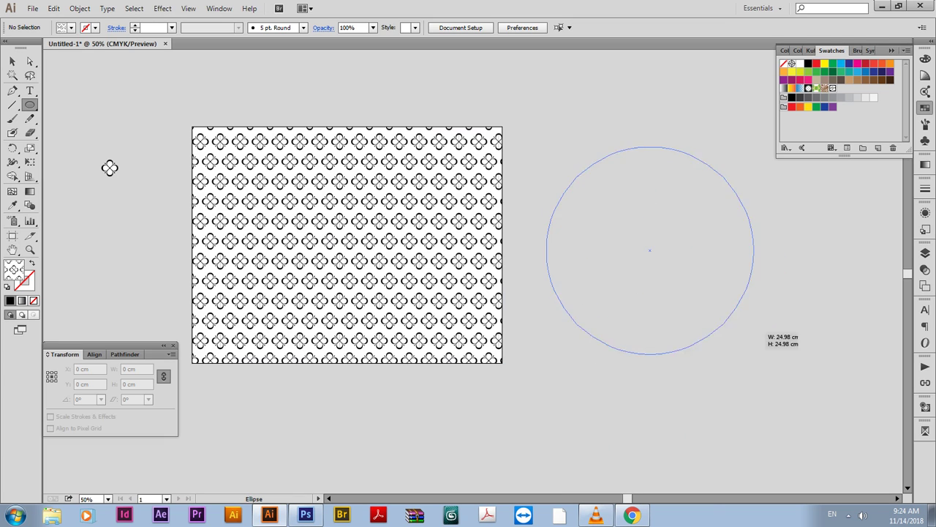
key(v)
drag(724, 361, 695, 335)
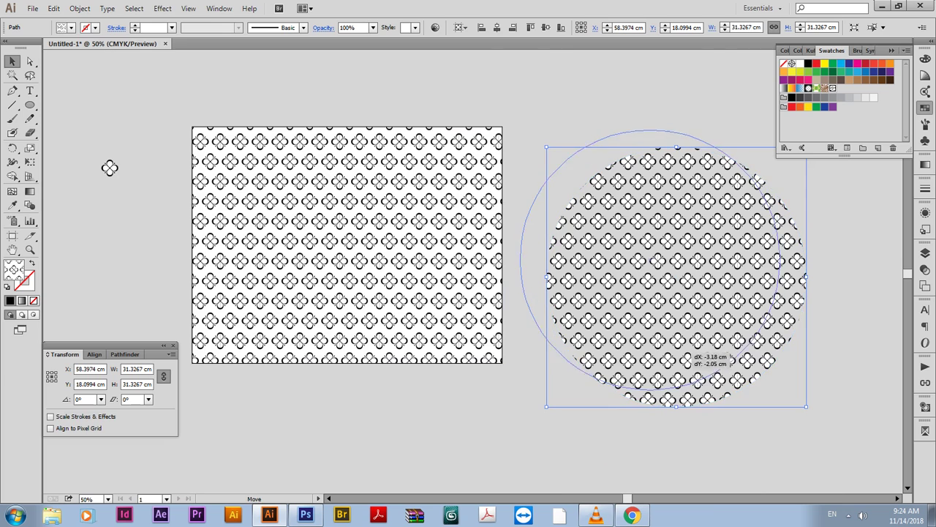
- Hide the artboard border, deselect, and zoom into the empty area below the shapes
key(ctrl+shift+h)
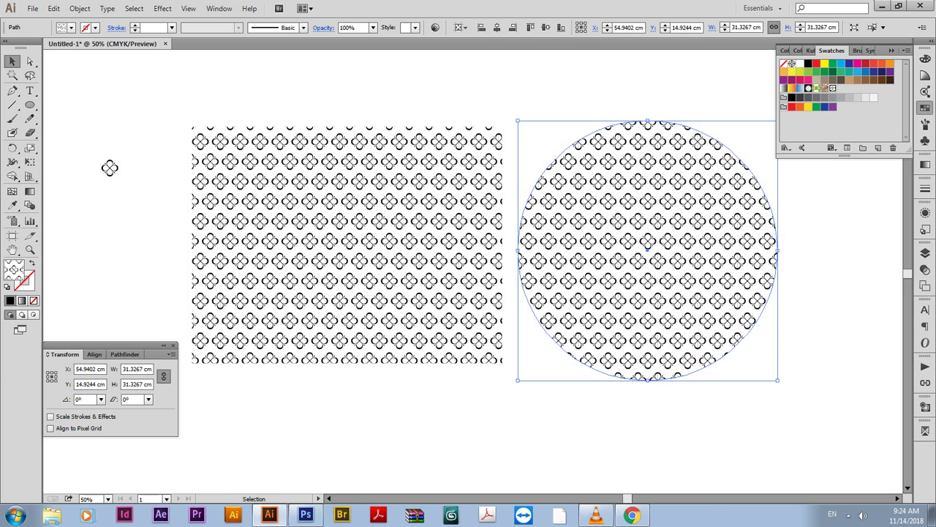
key(ctrl+shift+a)
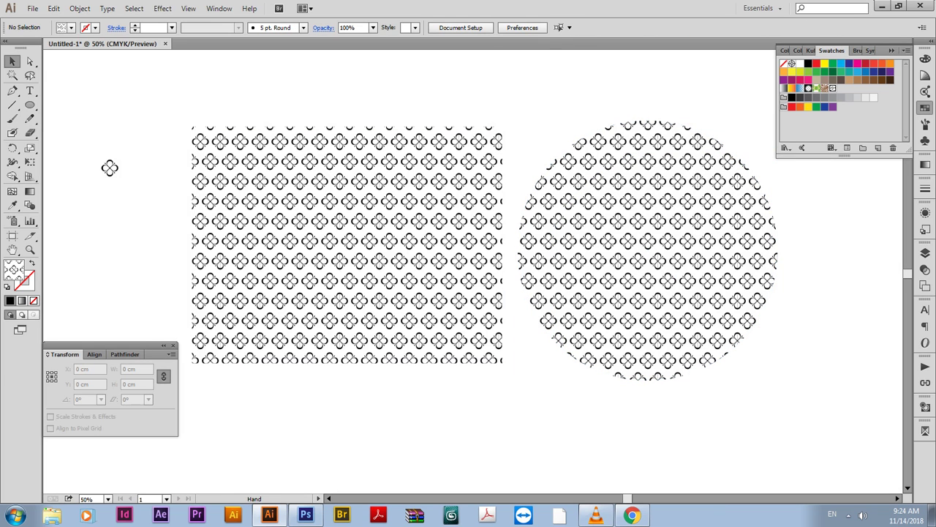
scroll(483, 263, down, 1)
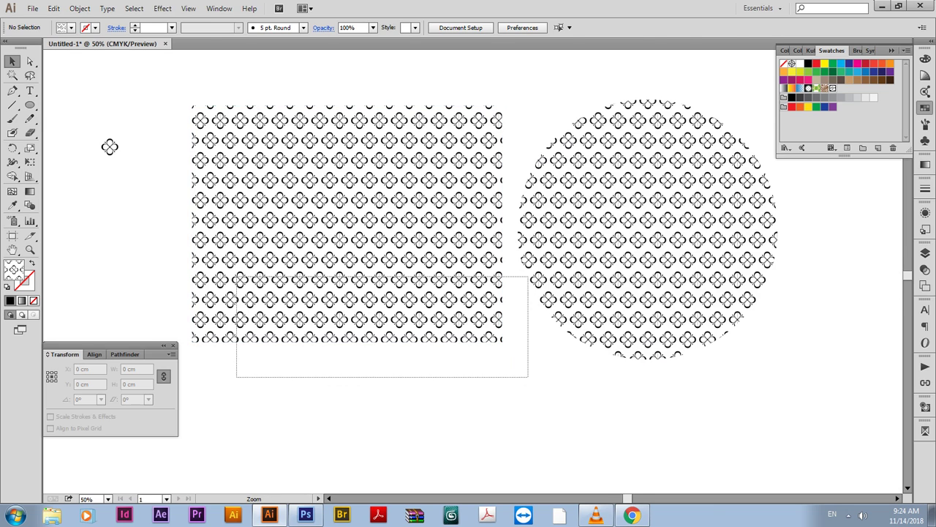
drag(235, 275, 660, 408)
- Type the note 'Now Done', 'this is the idea for the pattern', 'Thank you for Watching', then zoom out to 50%
key(t)
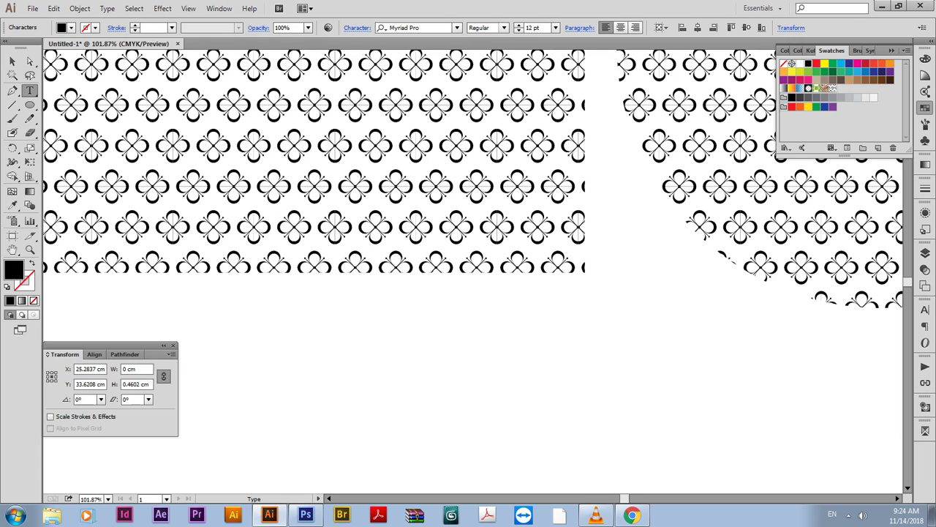
text(Now Do)
text(ne)
key(Return)
text(this)
text( is the)
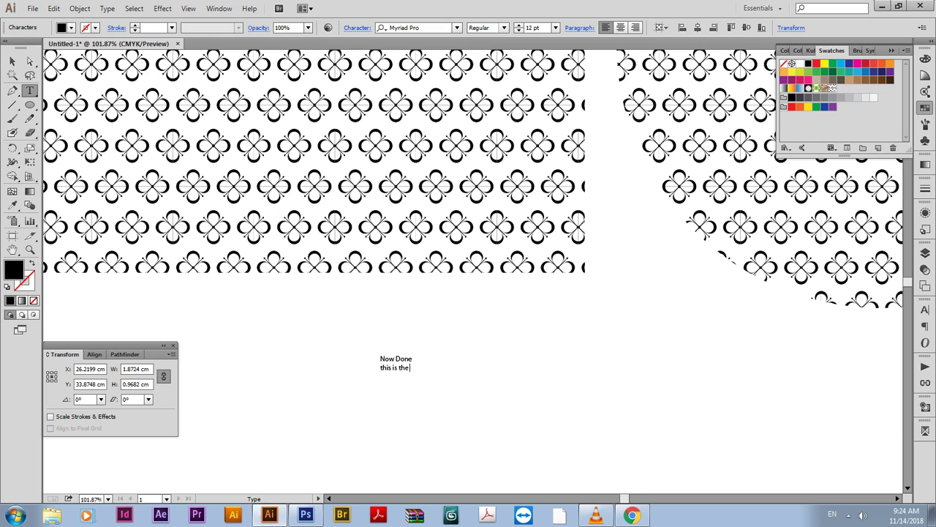
key(BackSpace)
key(BackSpace)
key(BackSpace)
text(dea)
text( for)
text( the pa)
text(ttern )
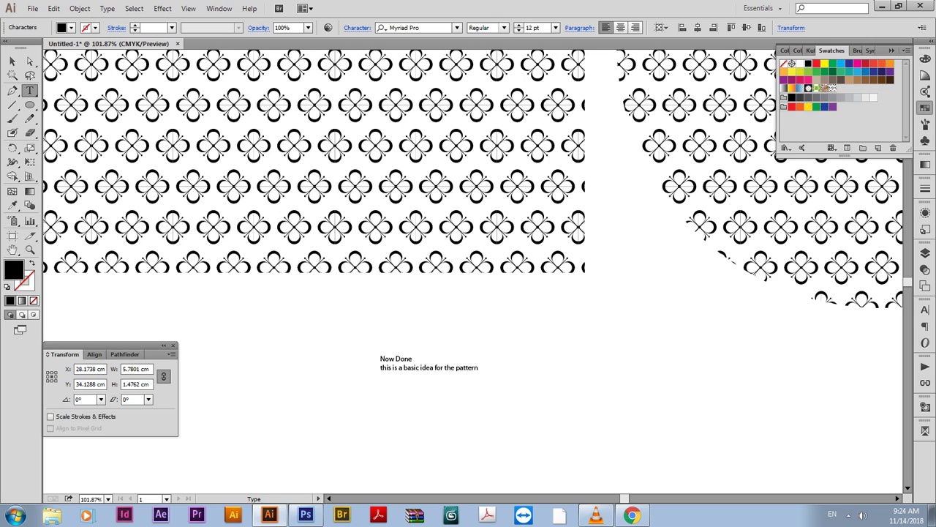
text(Thank you)
text( for)
text( Watchin)
key(Return)
key(Escape)
key(ctrl+shift+a)
key(ctrl+minus)
key(ctrl+minus)
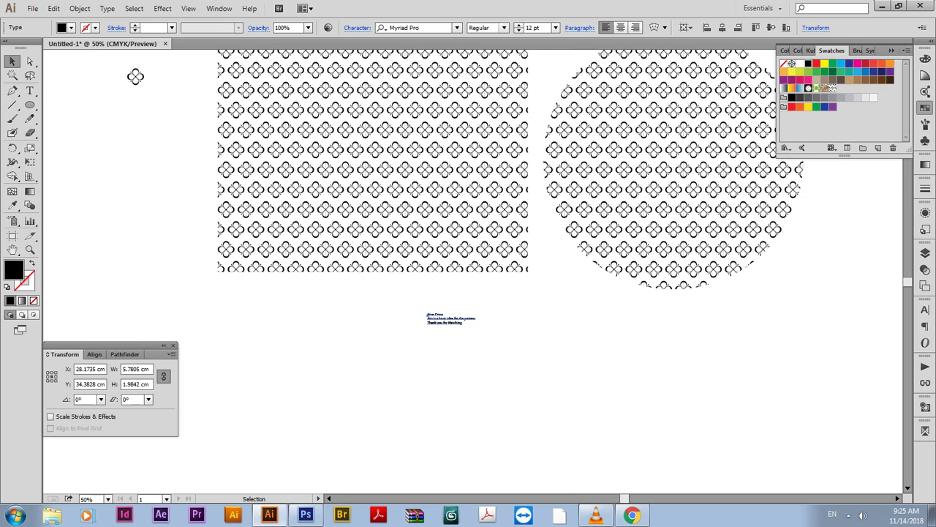
scroll(468, 263, up, 2)
key(ctrl+shift+a)
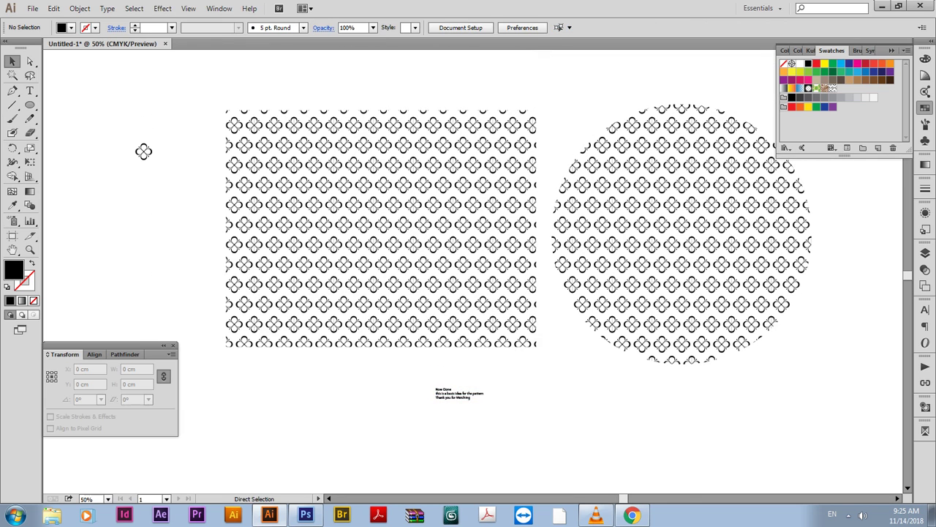
drag(407, 367, 529, 426)
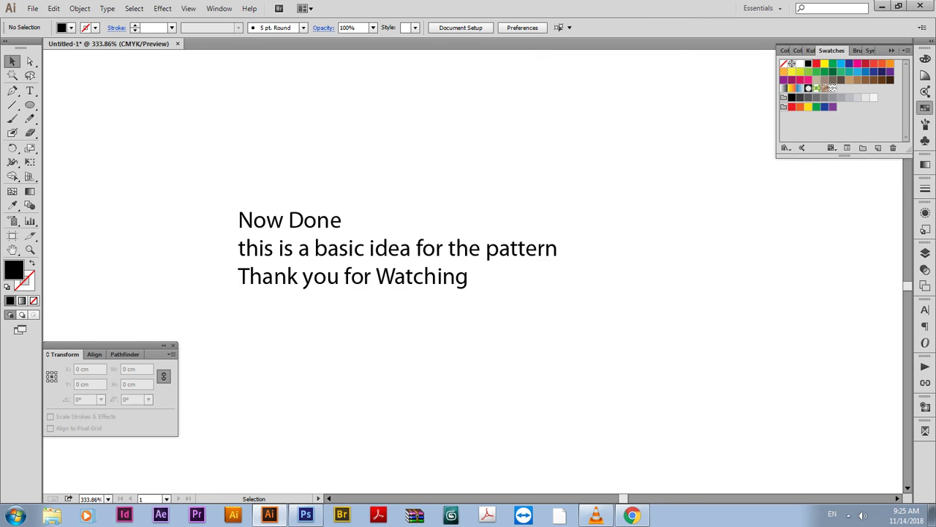
key(ctrl+minus)
key(ctrl+minus)
key(ctrl+minus)
key(ctrl+minus)
key(ctrl+minus)
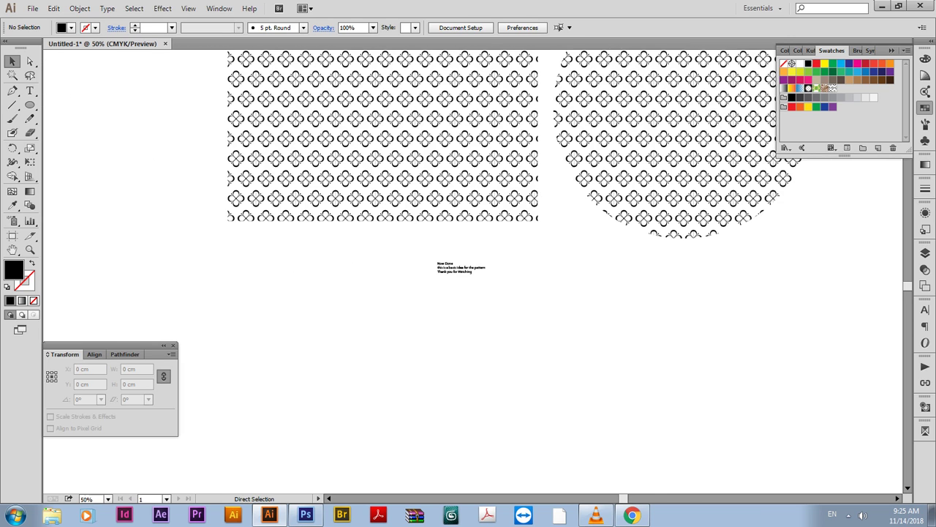
drag(125, 83, 102, 178)
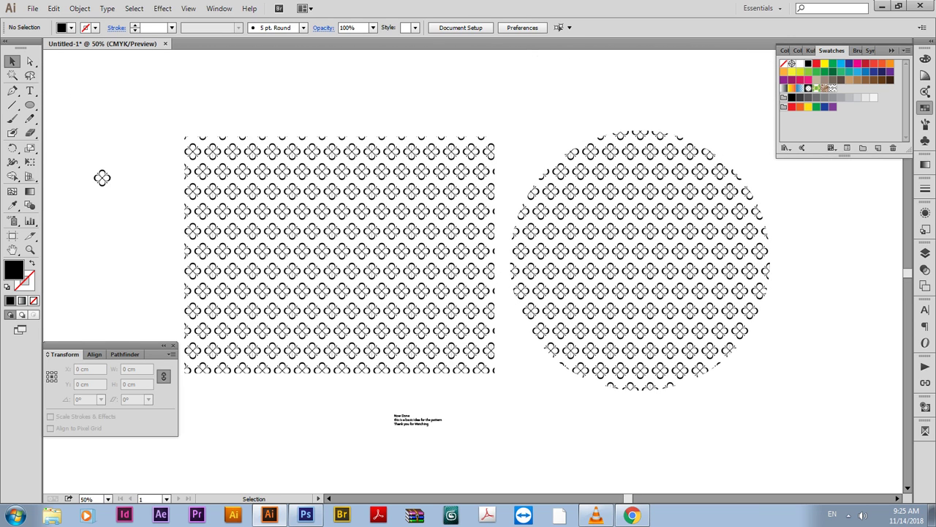